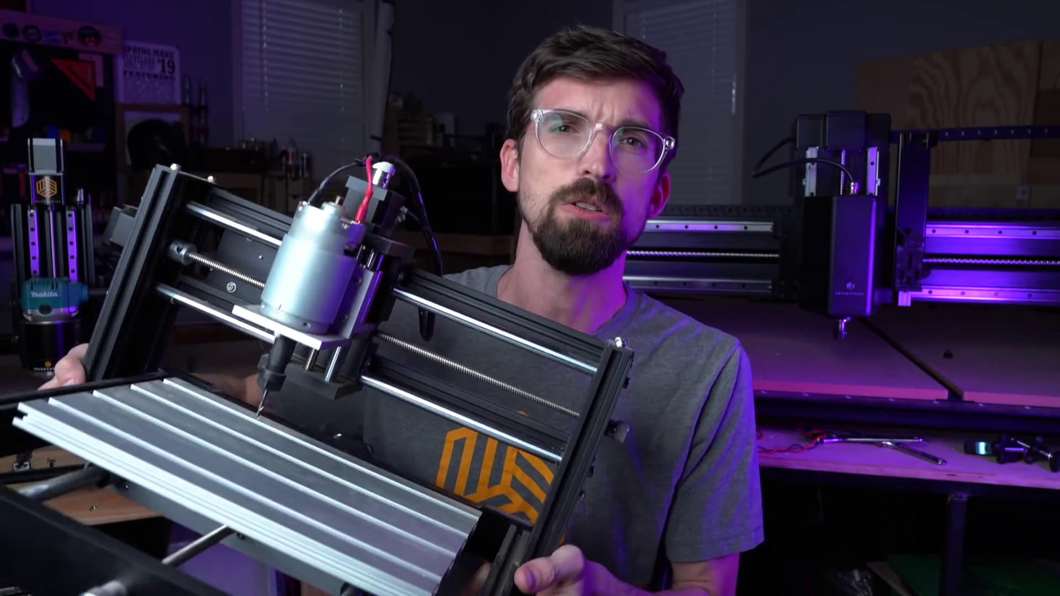
Set up an Other (grbl) machine with Sainsmart as the make and its model selected
click(792, 194)
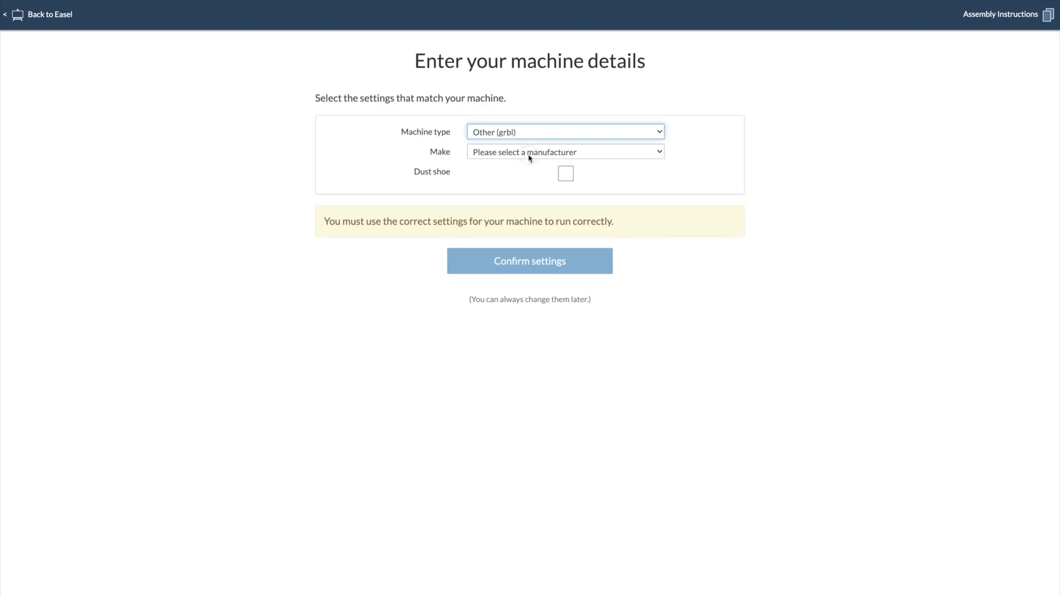
click(530, 157)
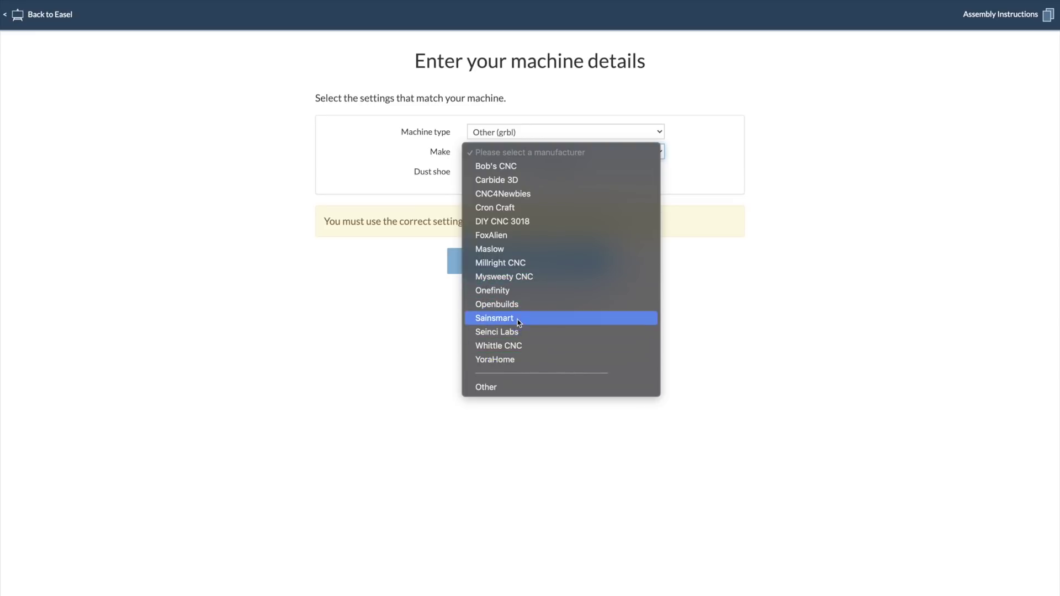
click(519, 319)
click(534, 172)
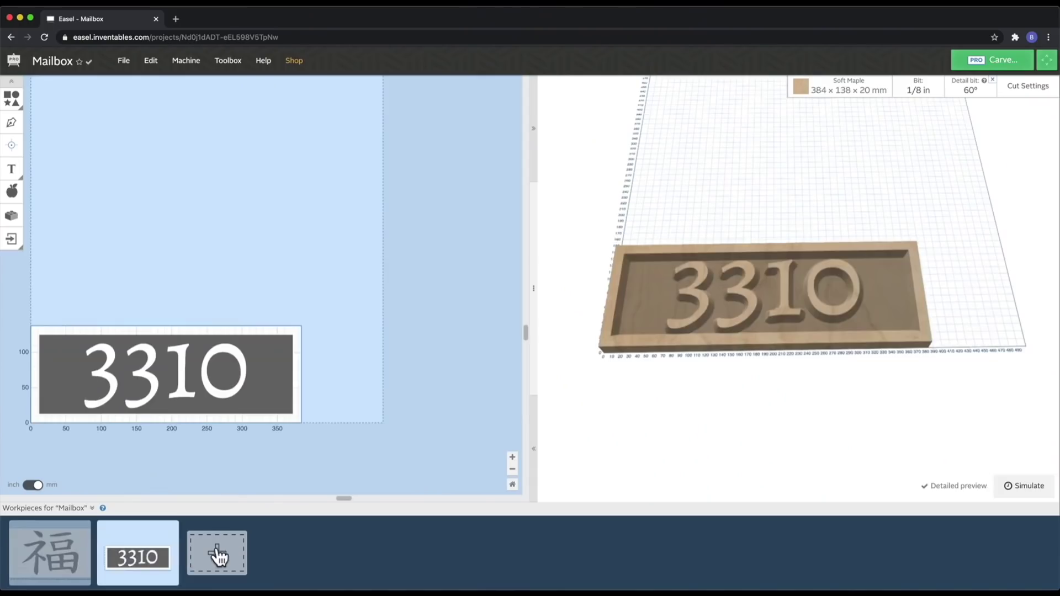
Add four blank workpieces to the Mailbox project and move Design back to first place
click(218, 554)
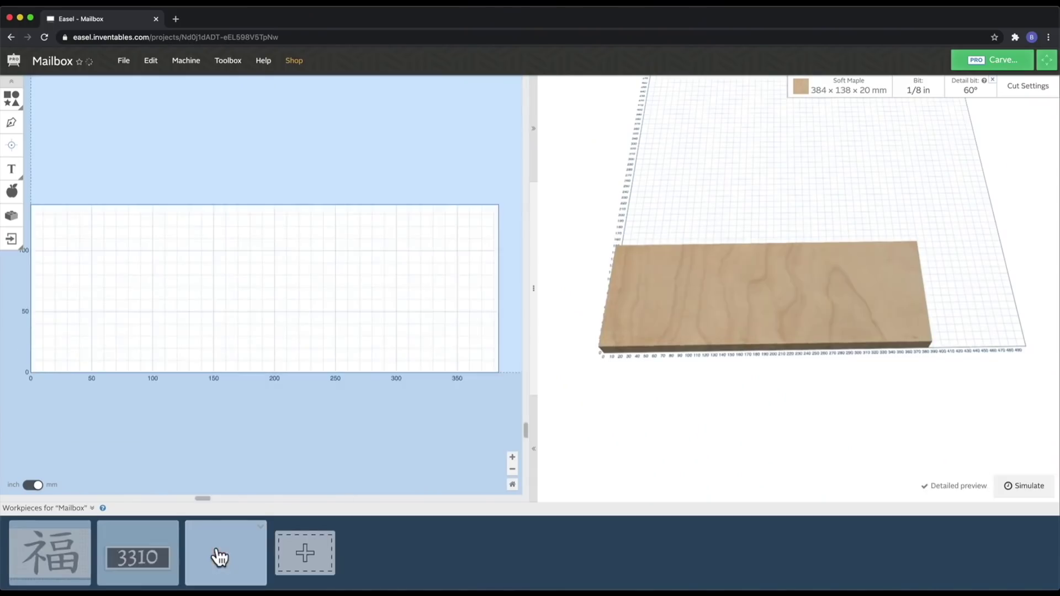
click(313, 552)
click(397, 556)
click(483, 555)
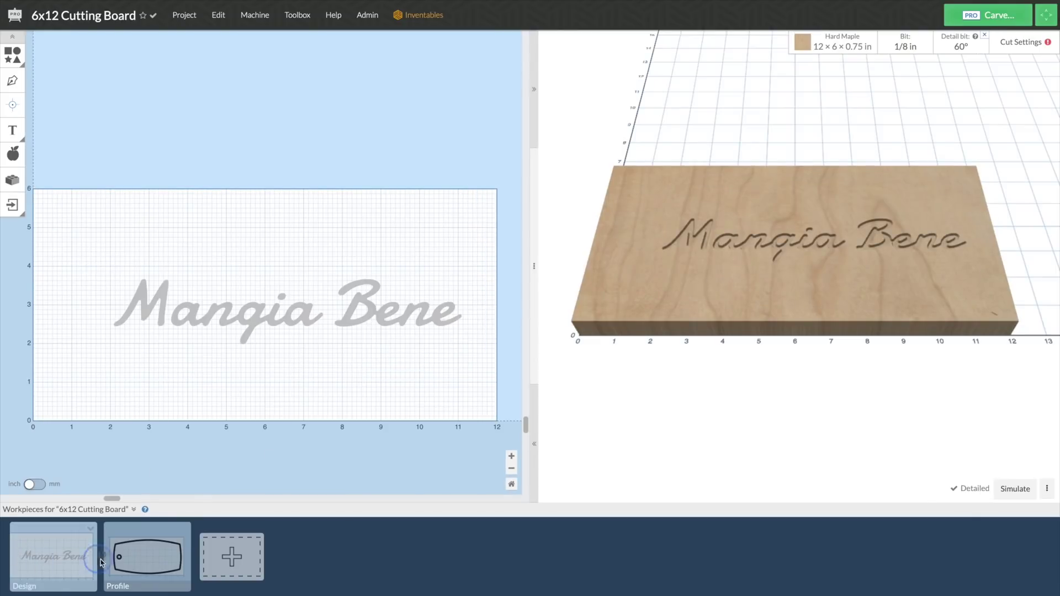
drag(100, 562, 184, 558)
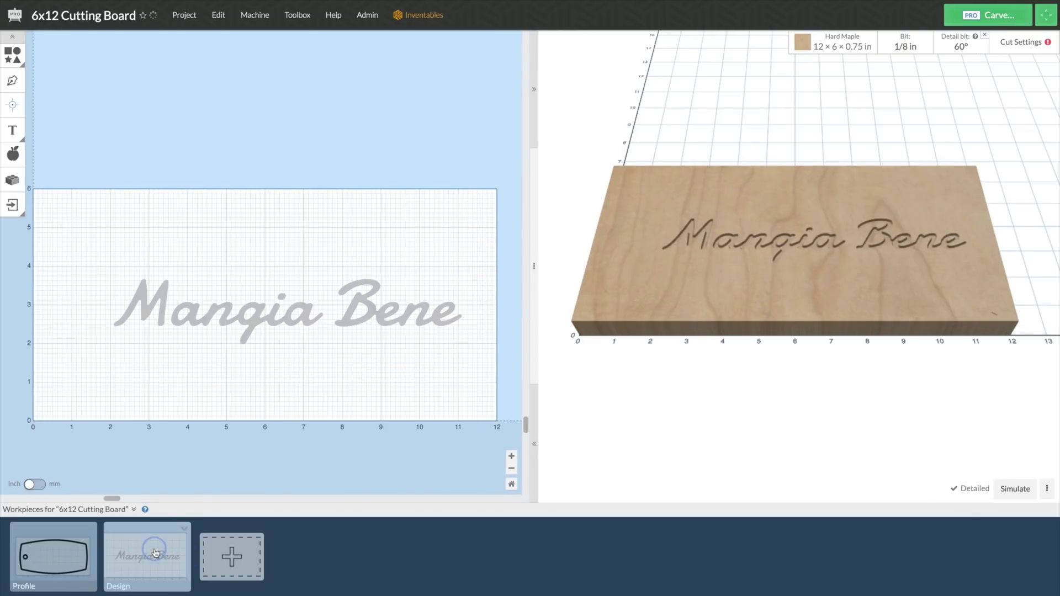
drag(146, 550, 25, 550)
Simulate the Mangia Bene text carve and tilt the 3D preview
click(260, 313)
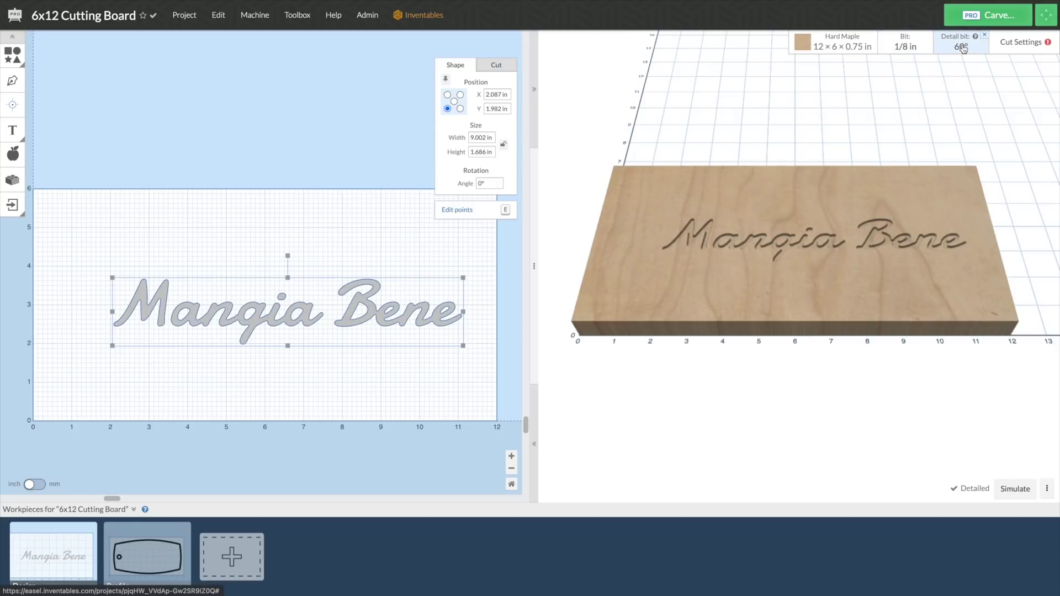
click(1021, 490)
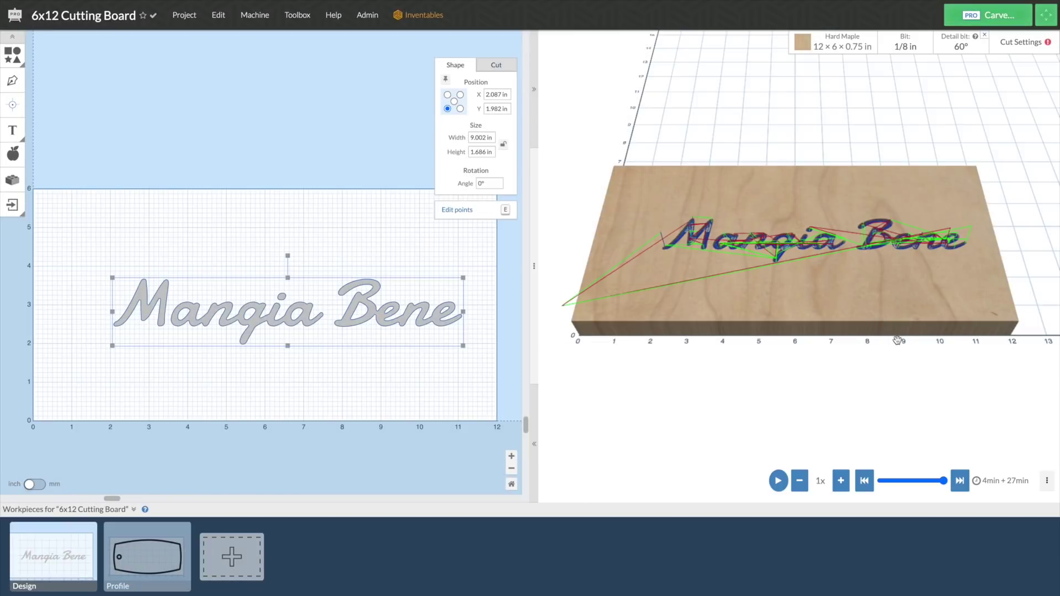
mouse_move(898, 340)
mouse_down()
mouse_move(881, 301)
mouse_move(888, 324)
mouse_up()
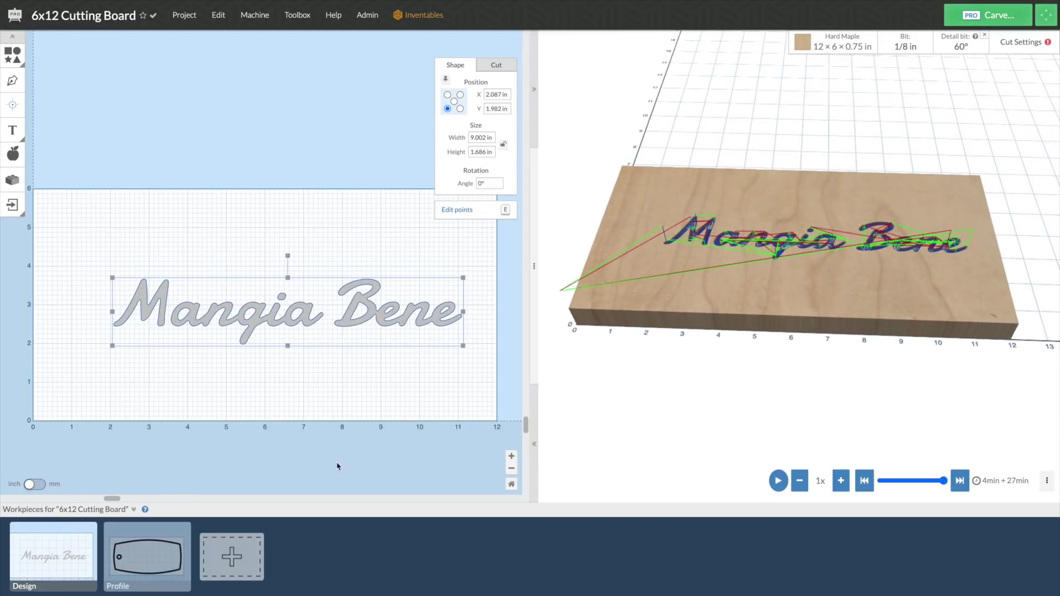
Simulate the Profile workpiece's board outline cut and move Profile into first place
click(141, 549)
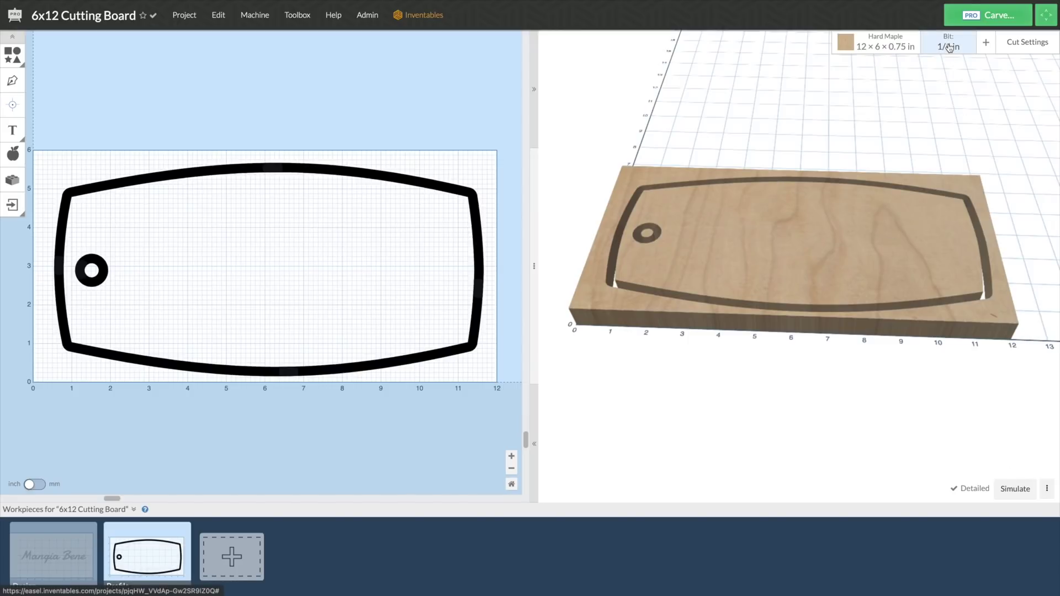
click(1015, 489)
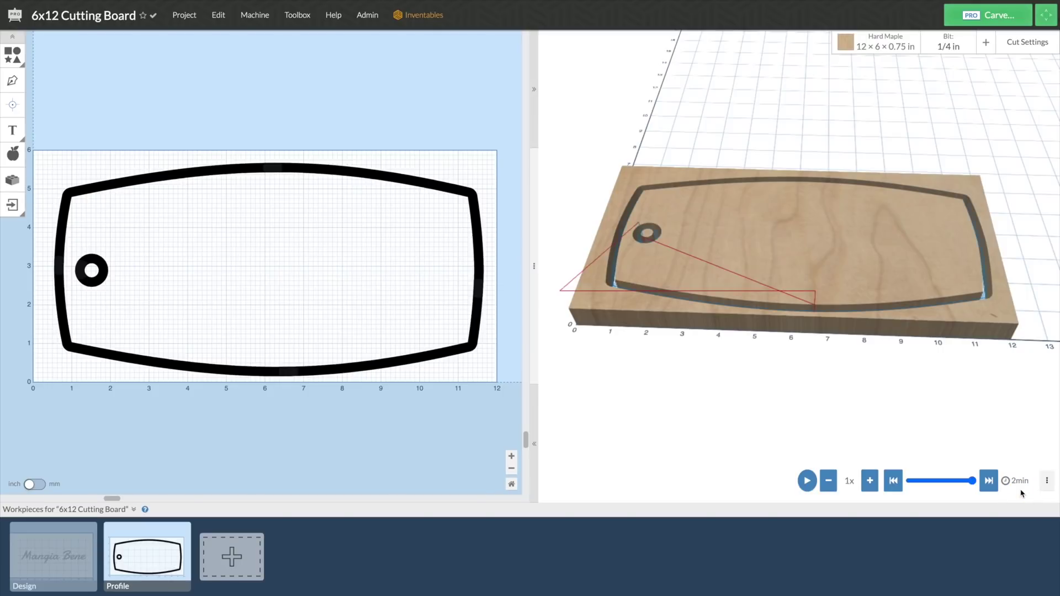
drag(158, 548, 73, 543)
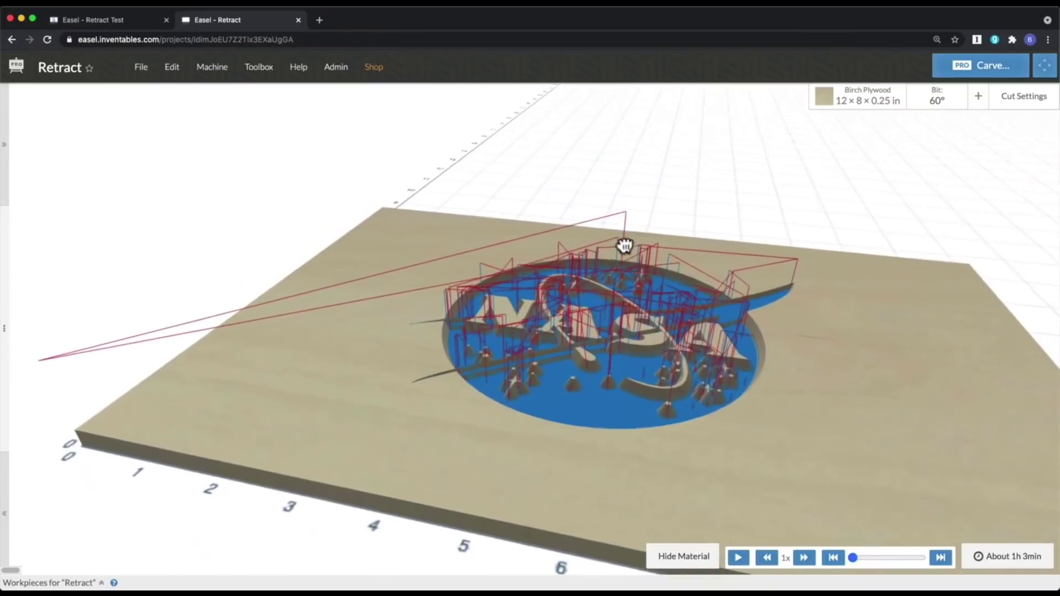
drag(625, 244, 583, 278)
scroll(544, 332, up, 5)
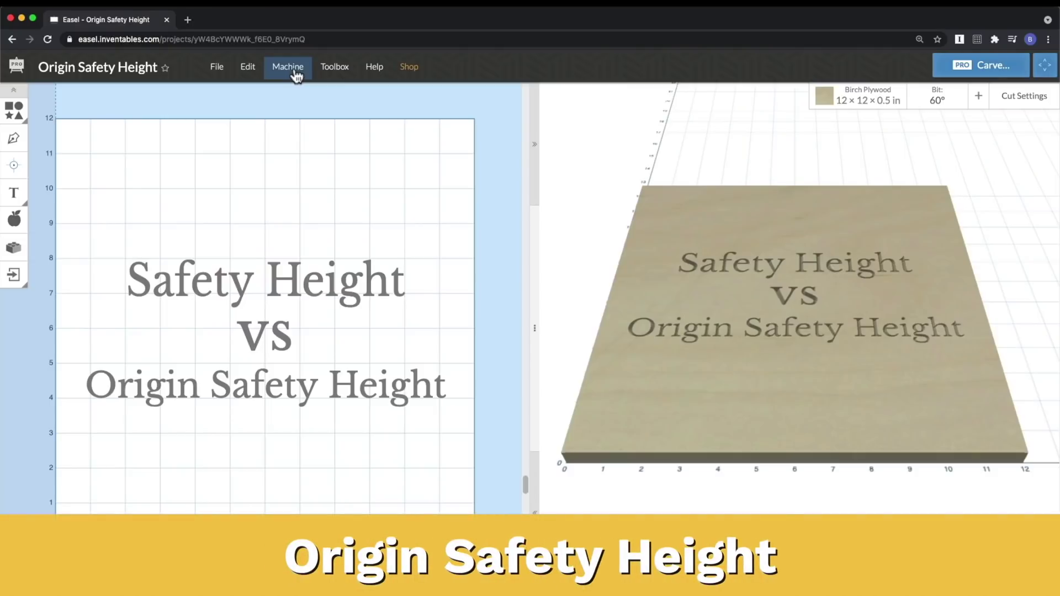
Open the machine's Advanced Settings and orbit the simulated Safety Height sign toolpaths
click(289, 68)
click(441, 248)
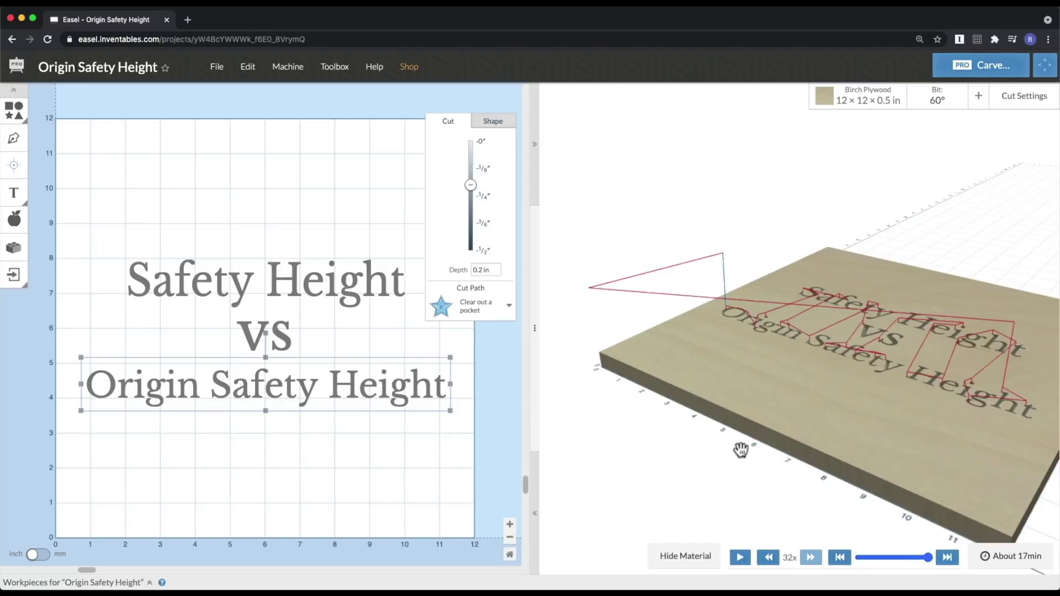
drag(648, 477, 771, 495)
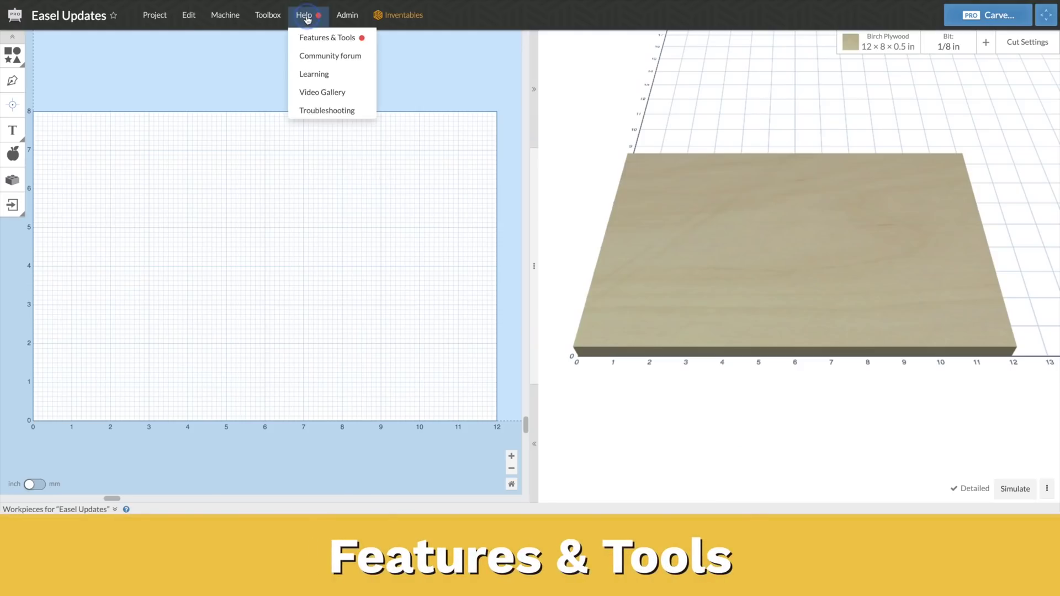
Read the Features & Tools notes on Additional Cut Depth and Machine Profiles
click(324, 39)
scroll(415, 307, down, 3)
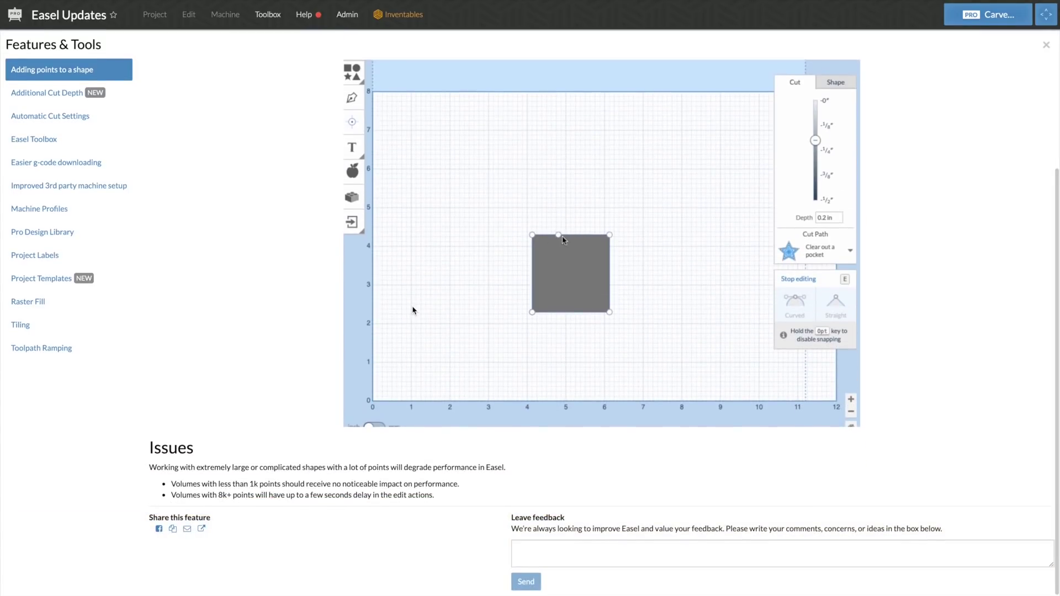
click(59, 94)
click(39, 209)
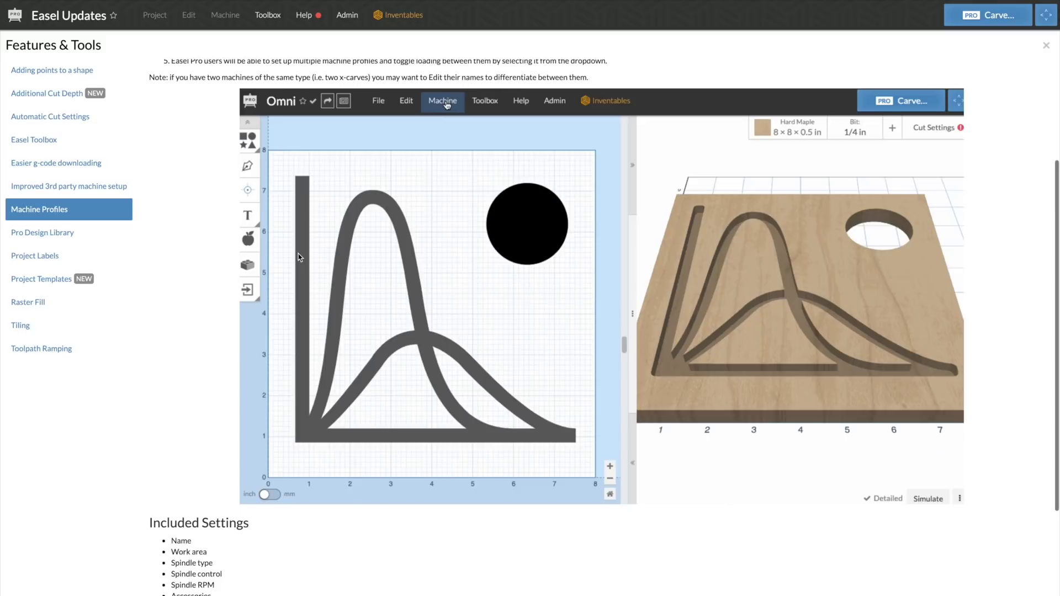
scroll(298, 258, down, 2)
Write 'There is an issue with this.' in the Machine Profiles feedback box
click(632, 555)
text(There is an iss)
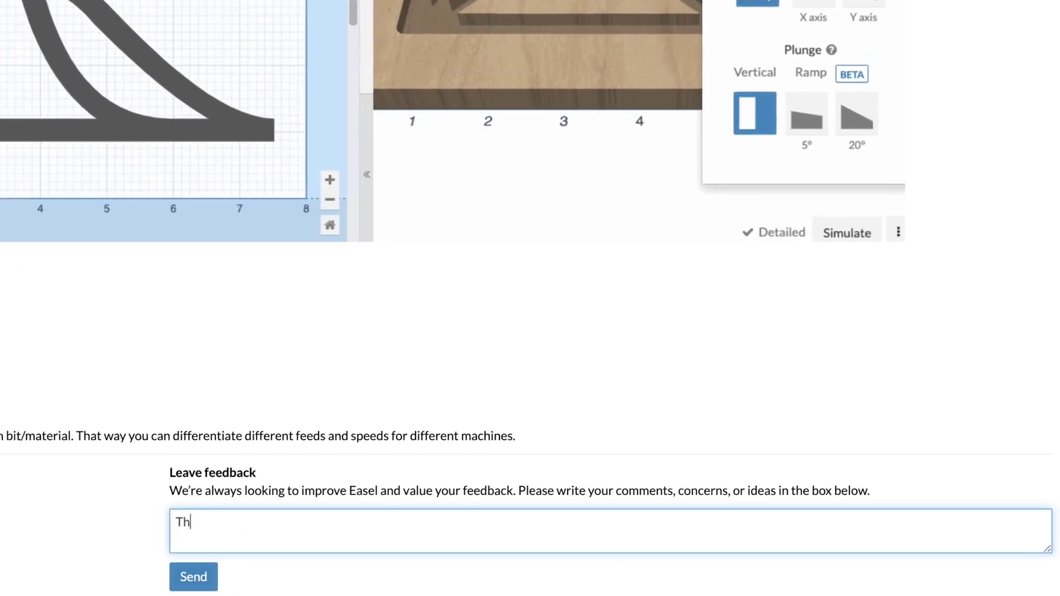
text(ue with this.)
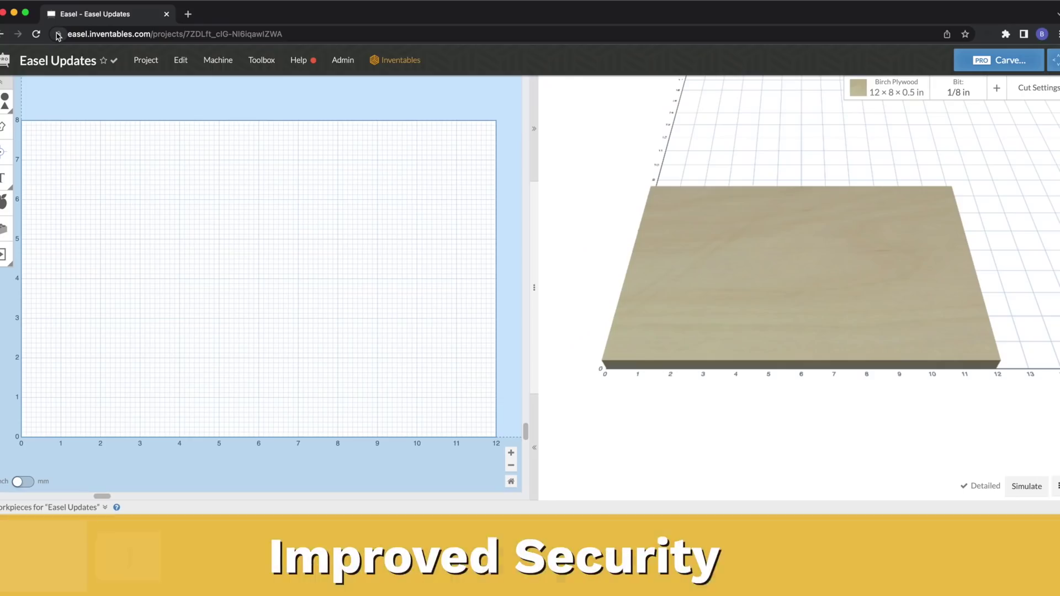
click(57, 34)
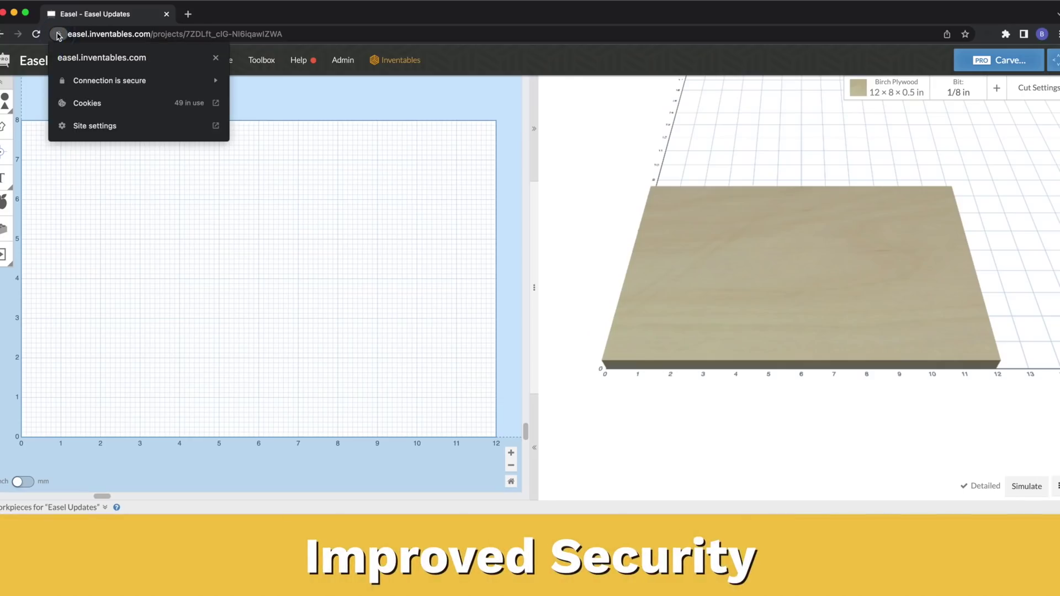
View the site certificate, then show uncut areas and hide material and wasteboard in the simulation
click(110, 83)
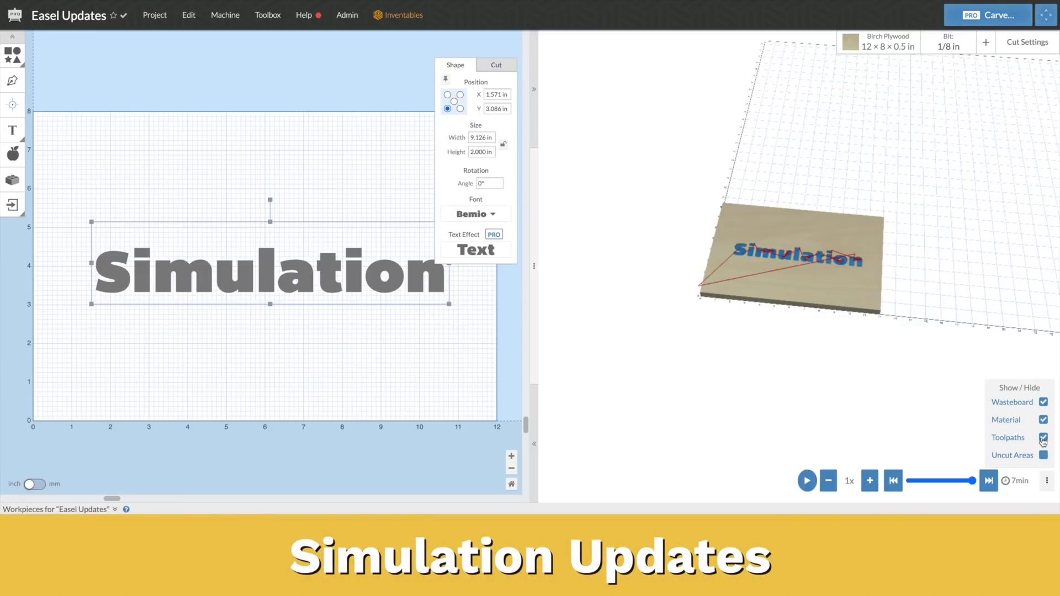
click(1044, 455)
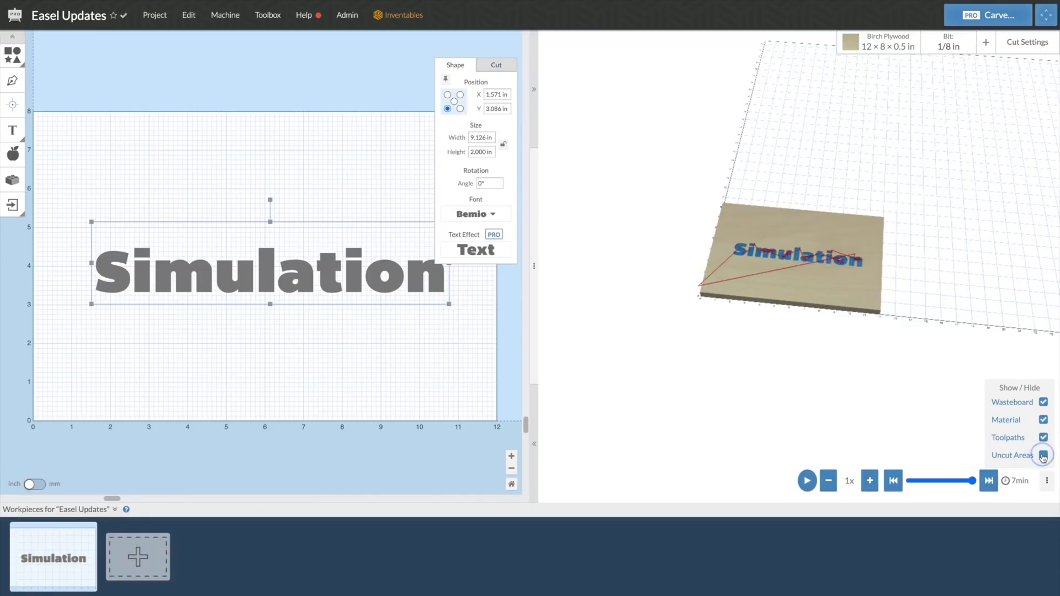
click(1043, 420)
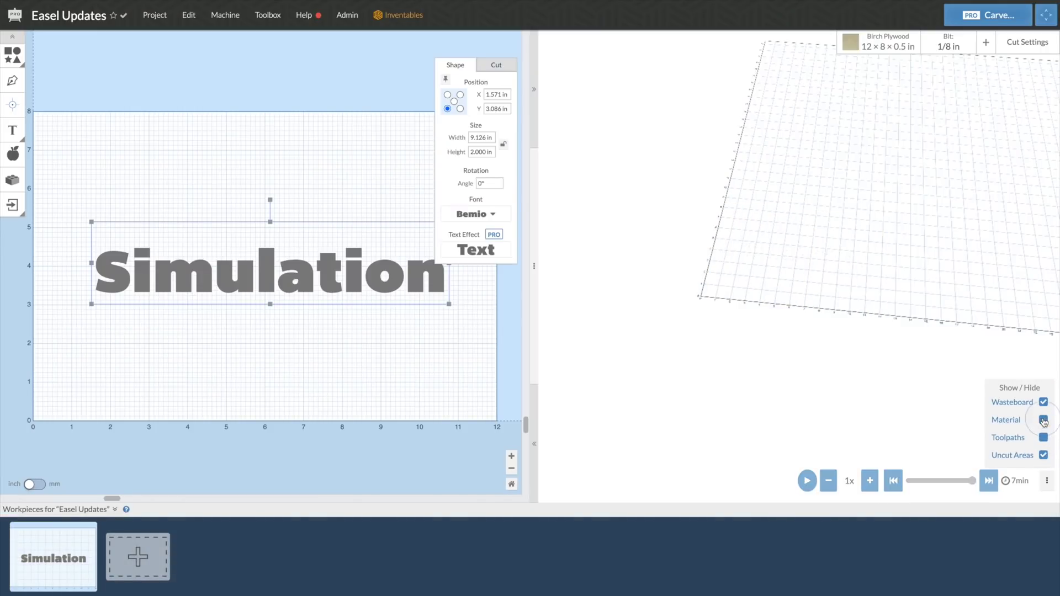
click(1043, 403)
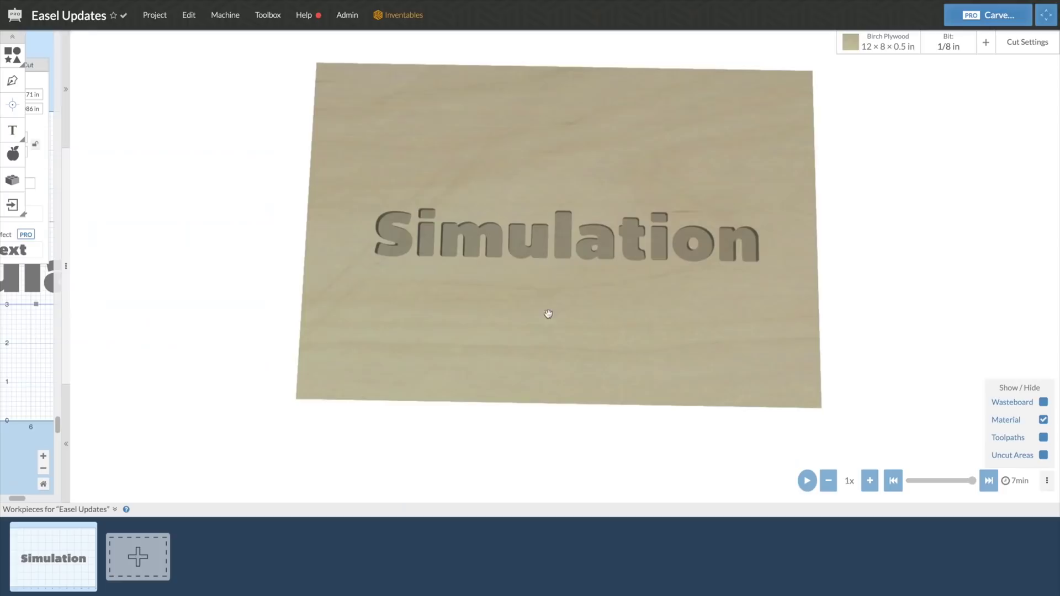
drag(547, 313, 624, 295)
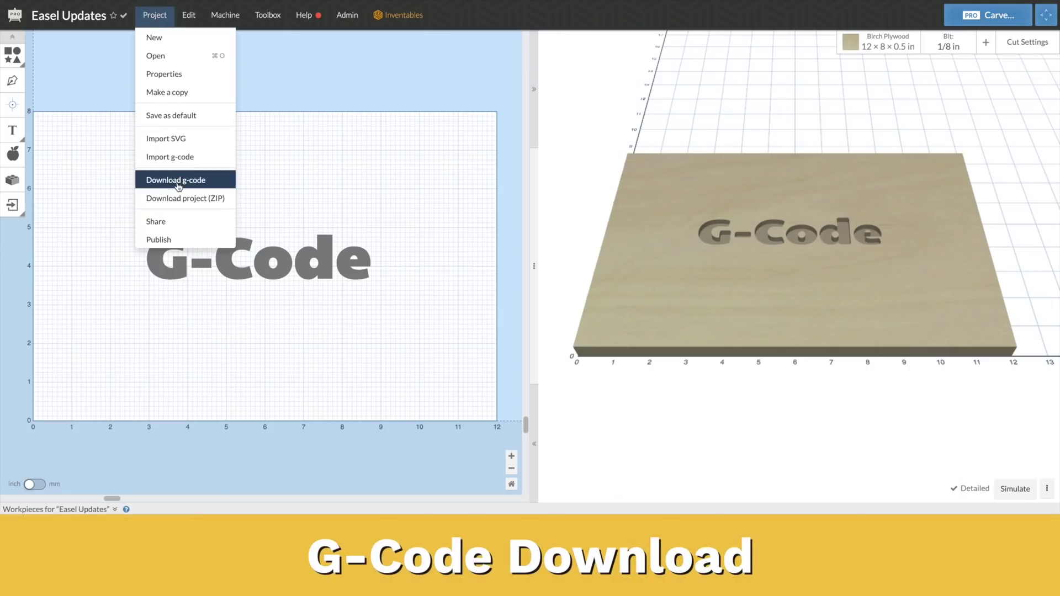
Download the toolpaths as Easel Updates.nc and open it to scroll through the G-code
click(176, 180)
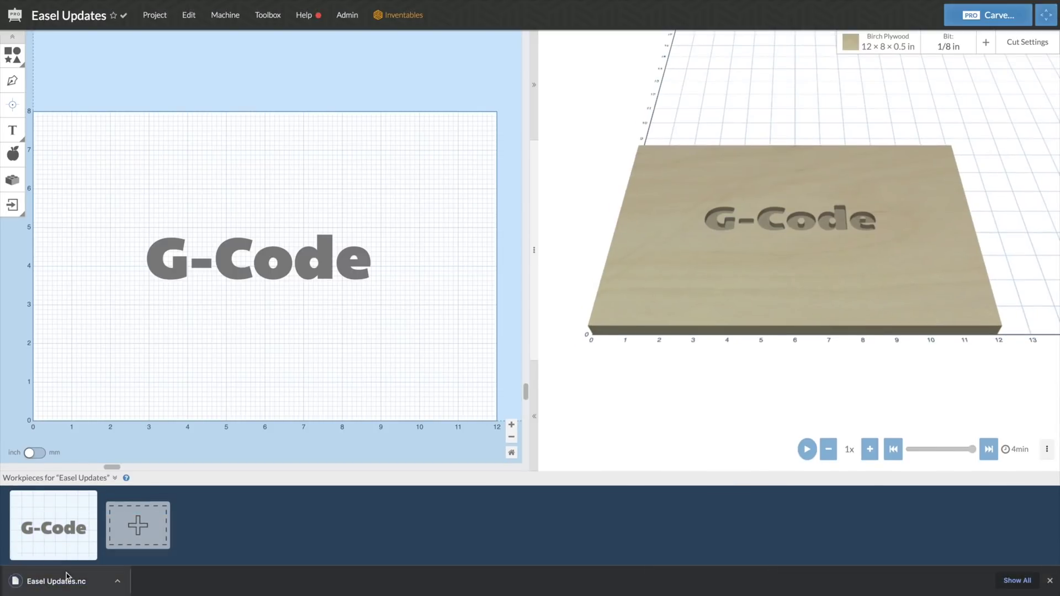
click(66, 579)
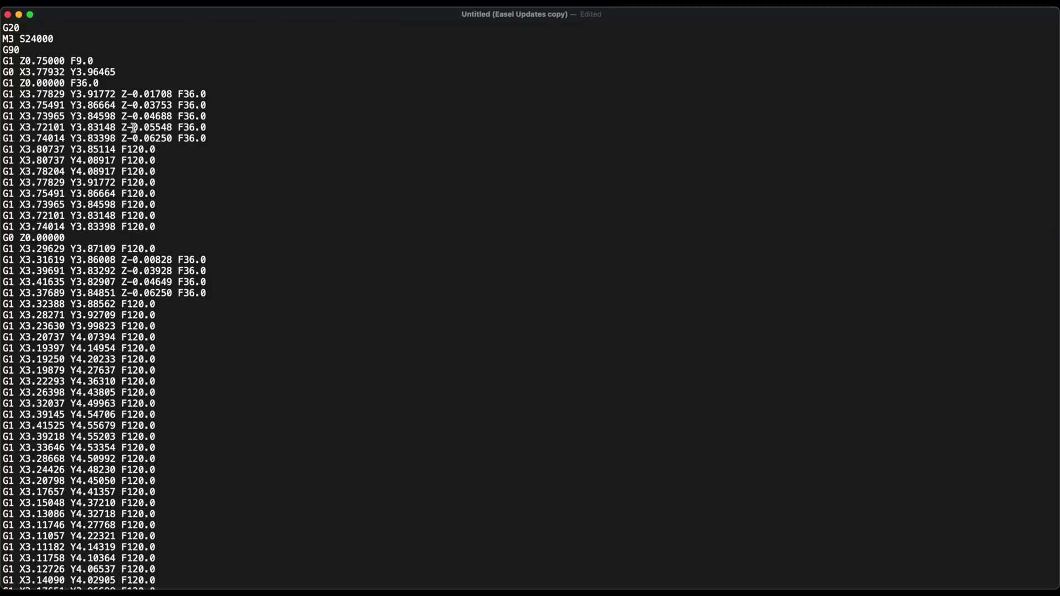
scroll(133, 127, down, 5)
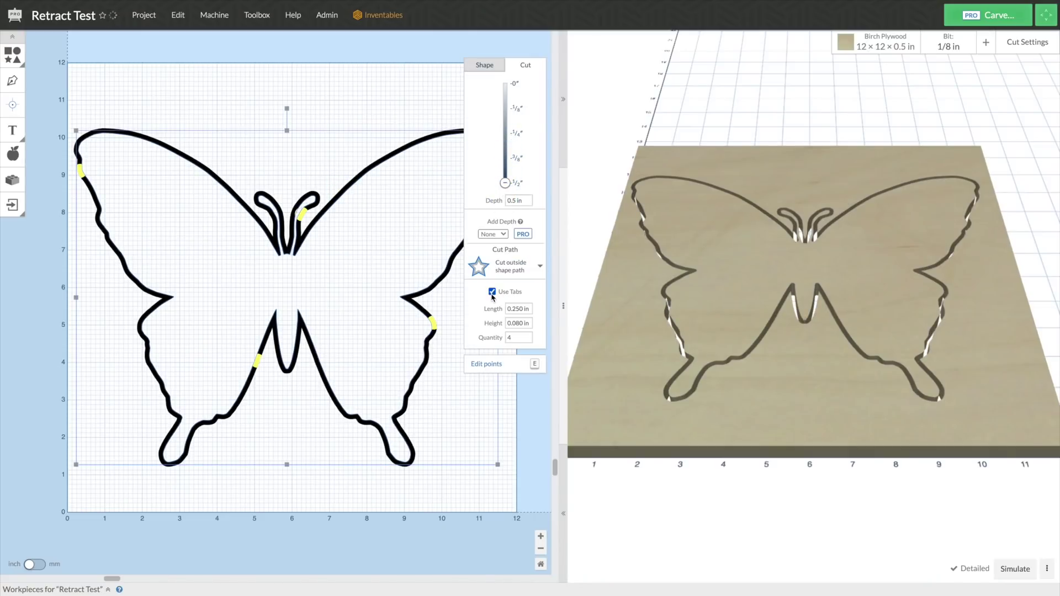
Turn on Use Tabs for the butterfly's 0.5 in deep outline cut
click(492, 292)
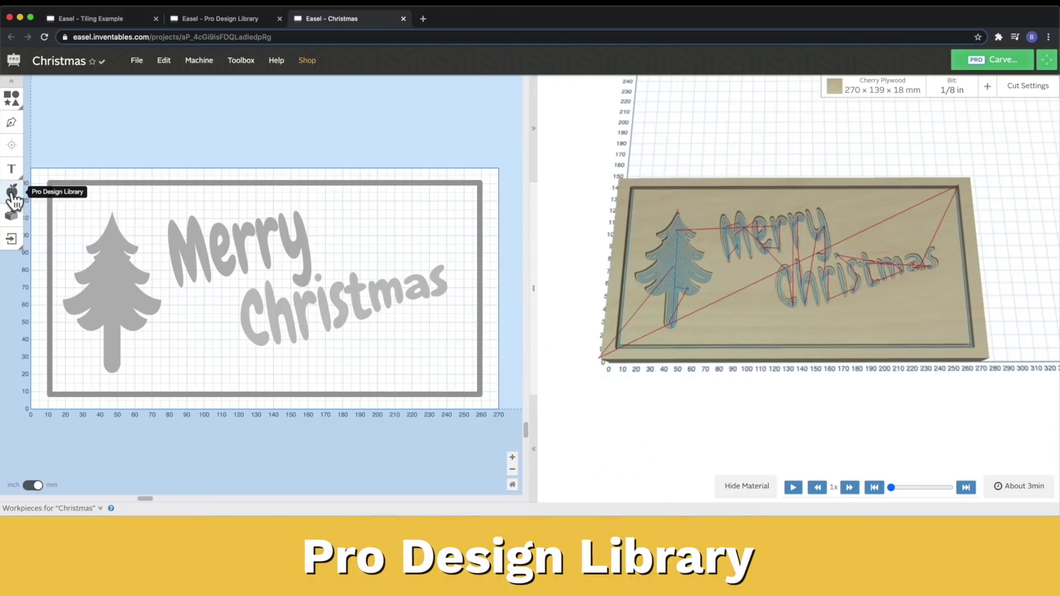
Insert the flying superhero from the Design Library as a Fill and nudge it into place
click(12, 193)
scroll(514, 254, down, 1)
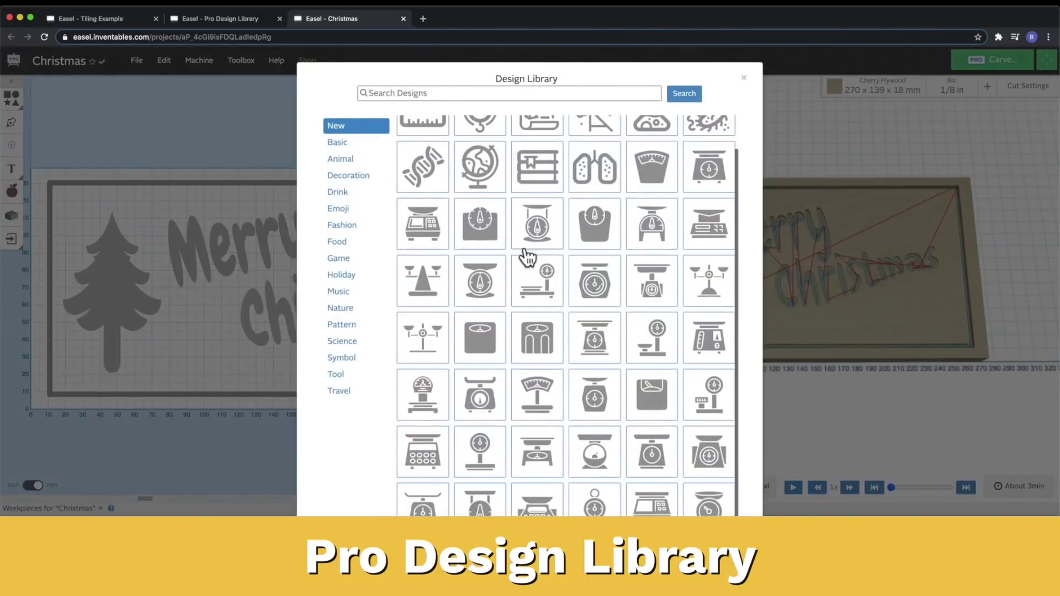
scroll(524, 256, up, 1)
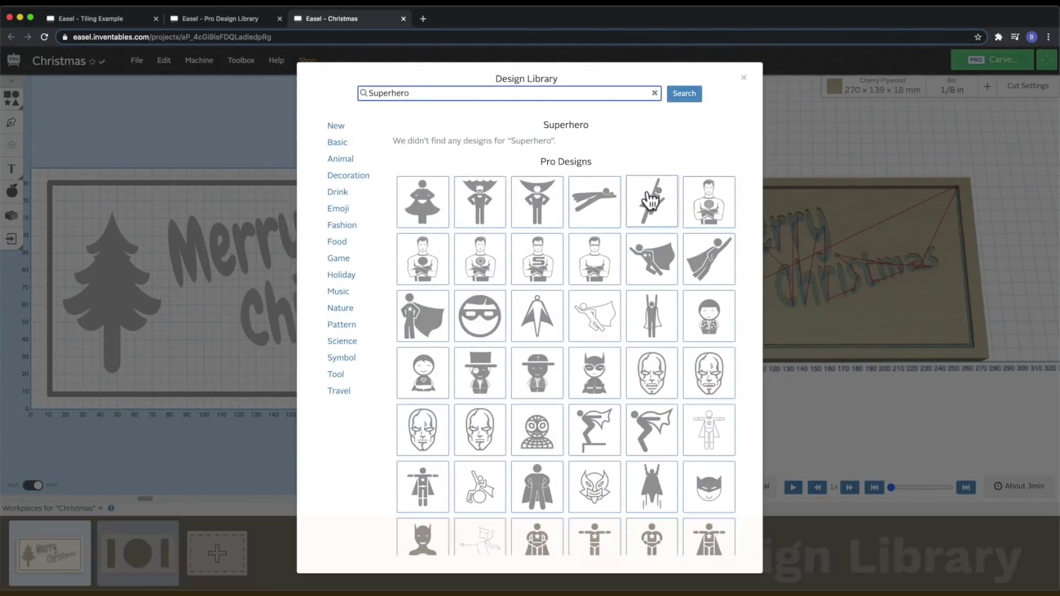
click(651, 199)
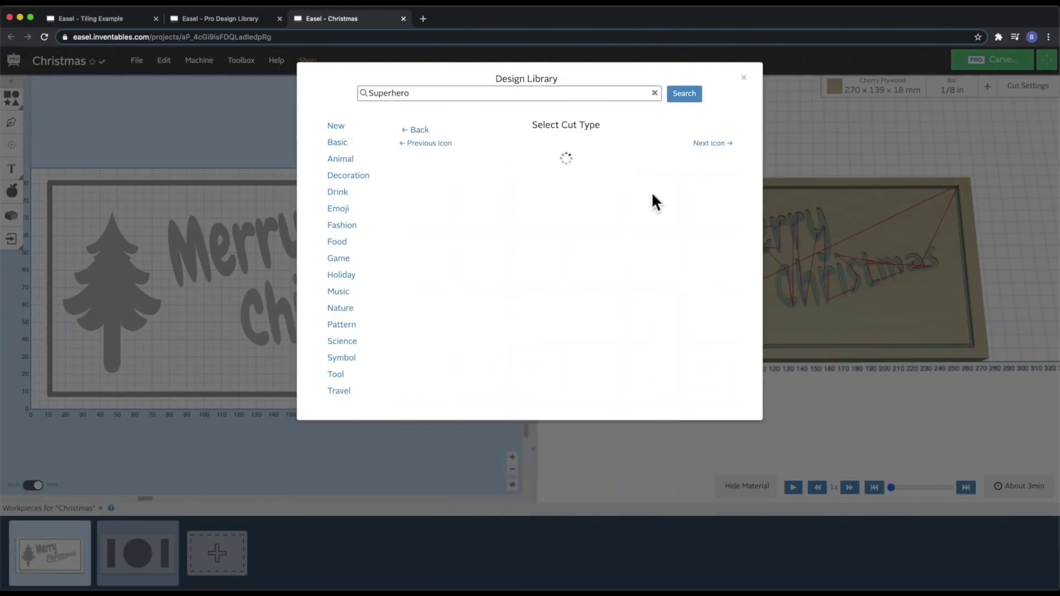
click(481, 290)
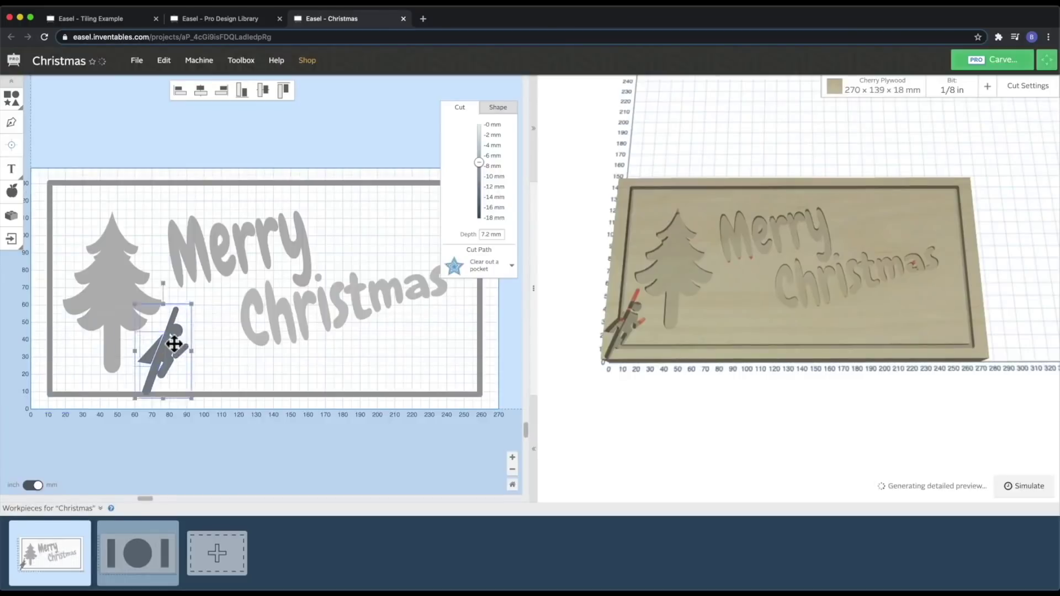
drag(192, 337, 196, 335)
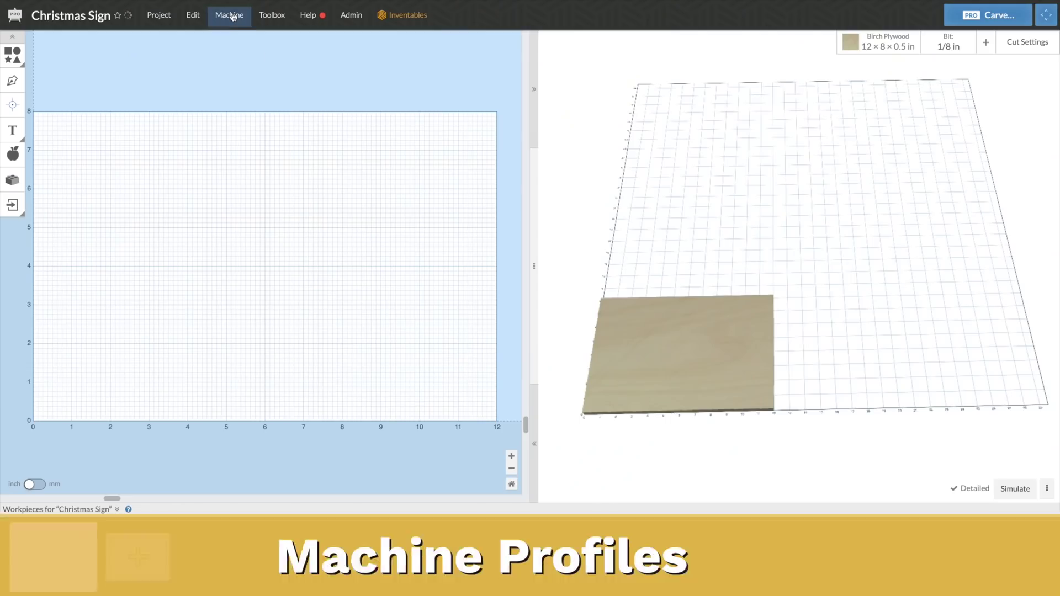
click(229, 15)
Switch the machine profile to Yora CNC Carving Machine 3018-Pro and start editing its name
click(254, 60)
click(259, 47)
click(251, 60)
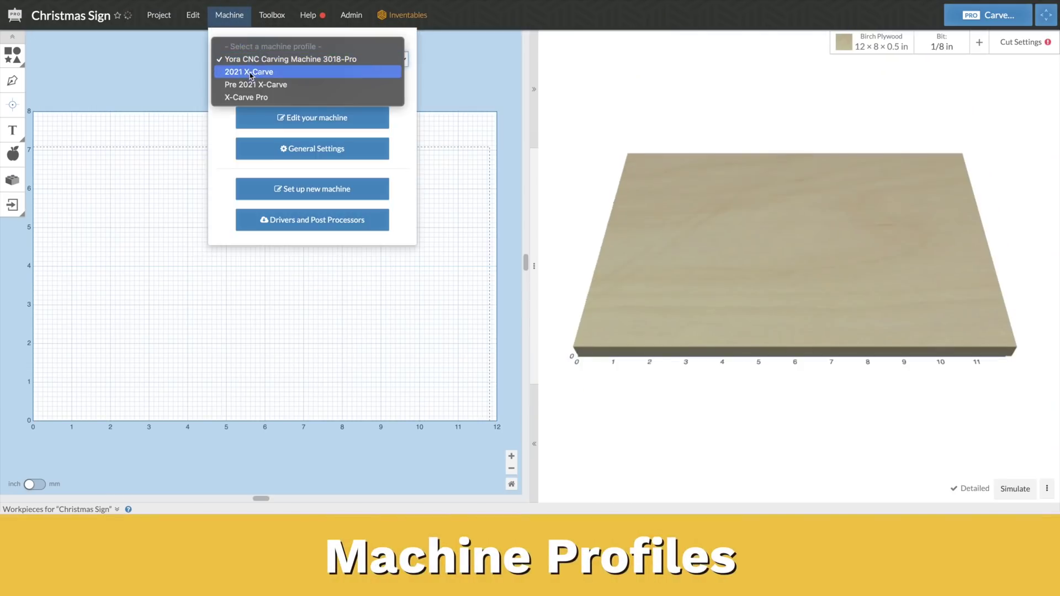
click(250, 72)
click(266, 59)
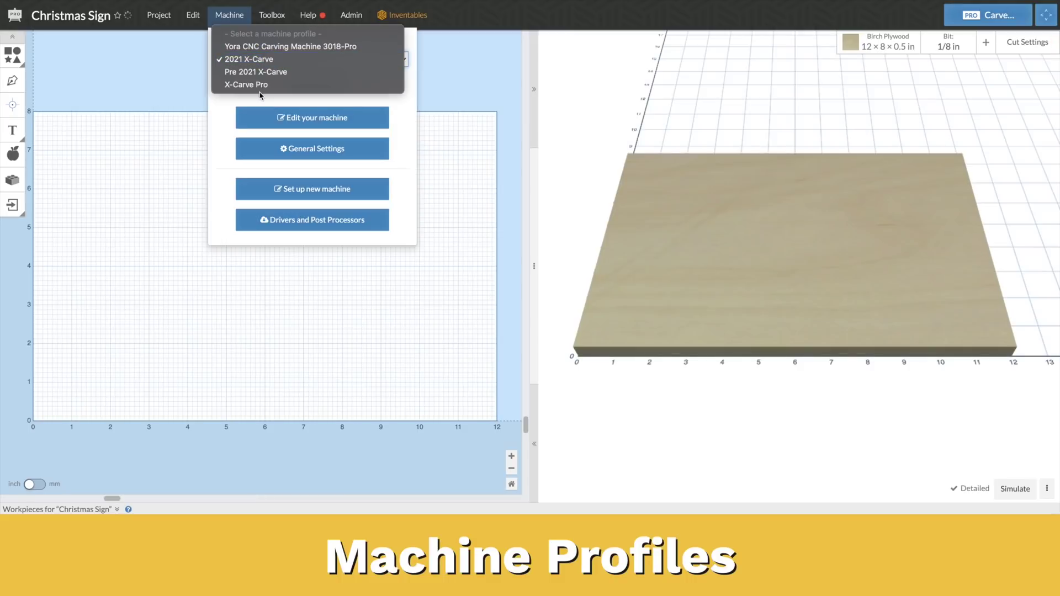
key(Escape)
click(257, 60)
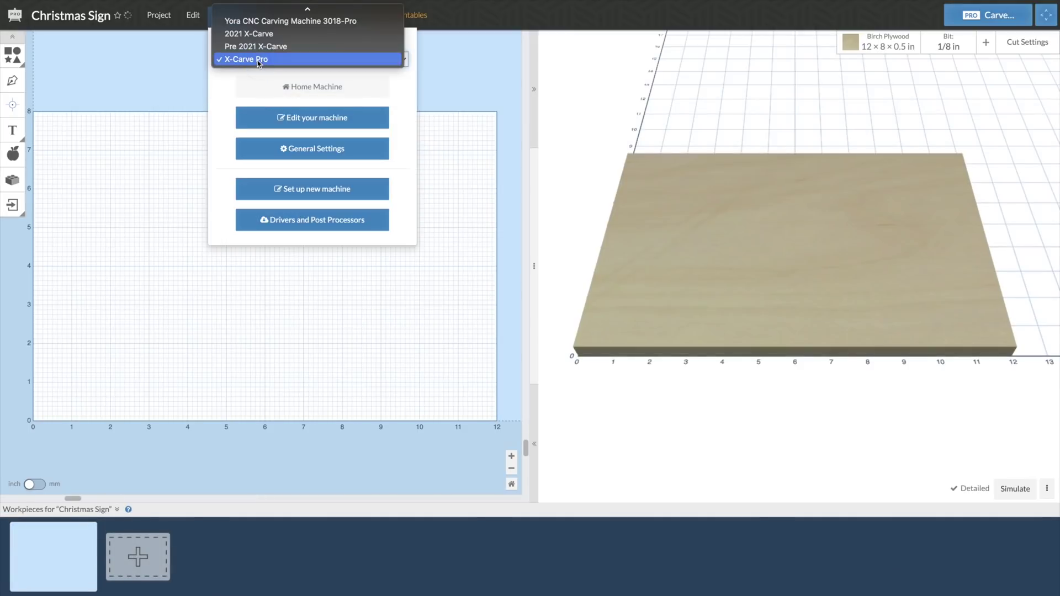
click(257, 22)
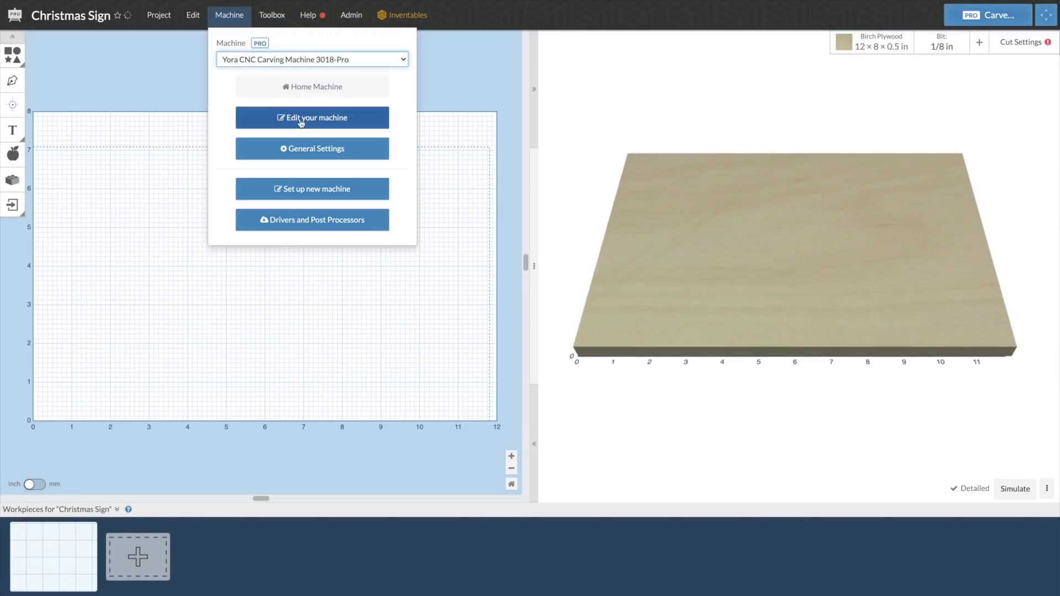
click(301, 119)
click(408, 75)
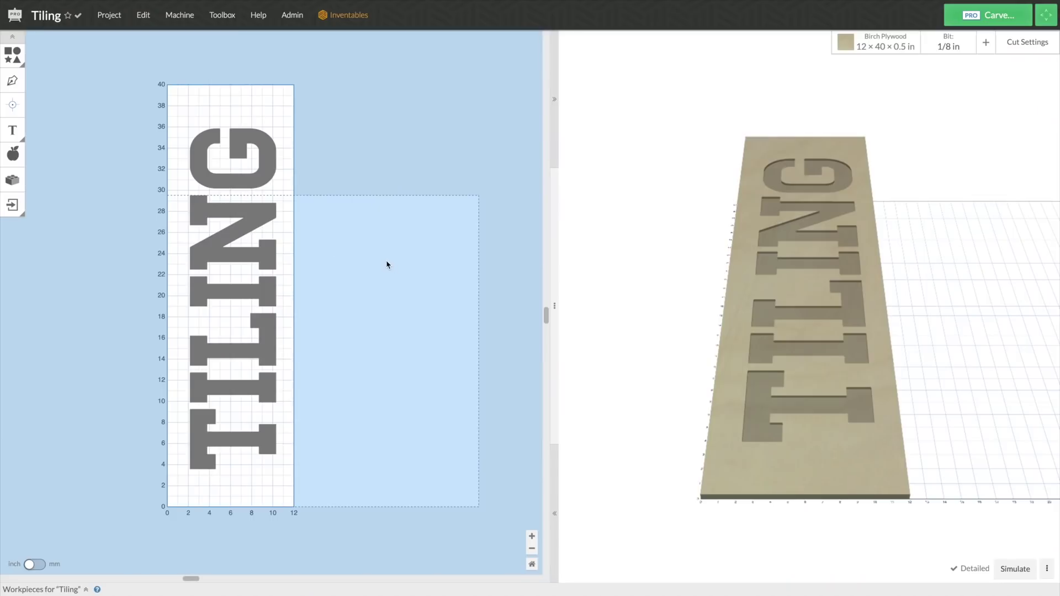
Enable tiling on the 12 × 40 in board, make Tile 2 active and start carving it
click(879, 43)
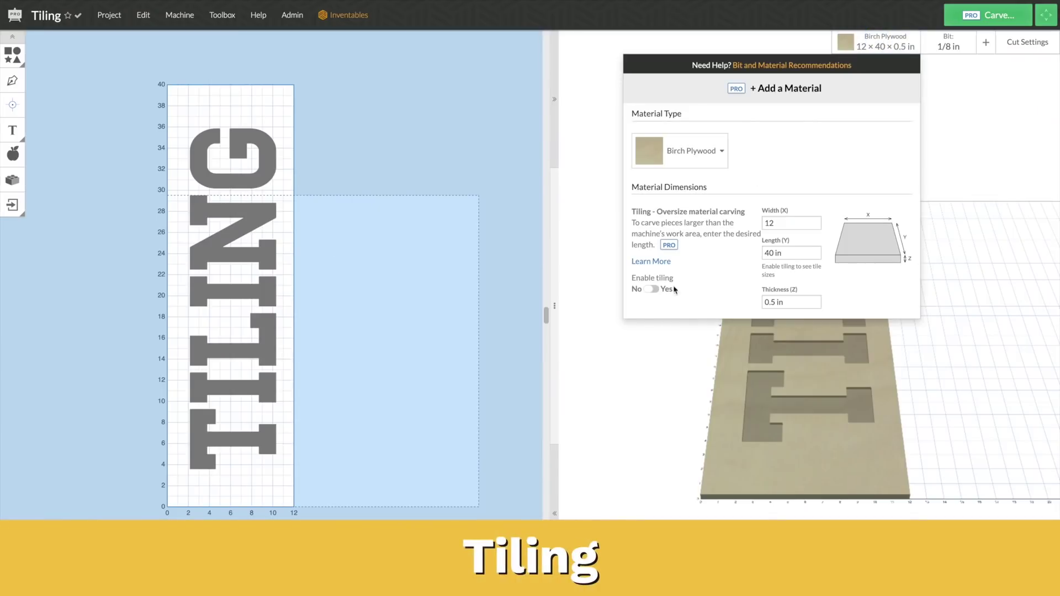
click(653, 290)
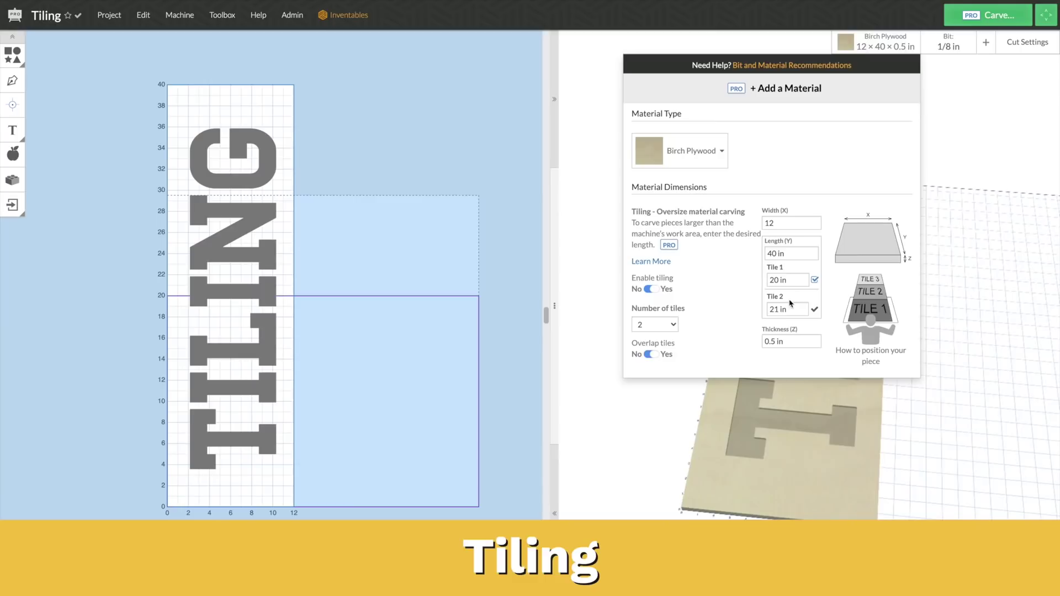
click(816, 310)
click(984, 111)
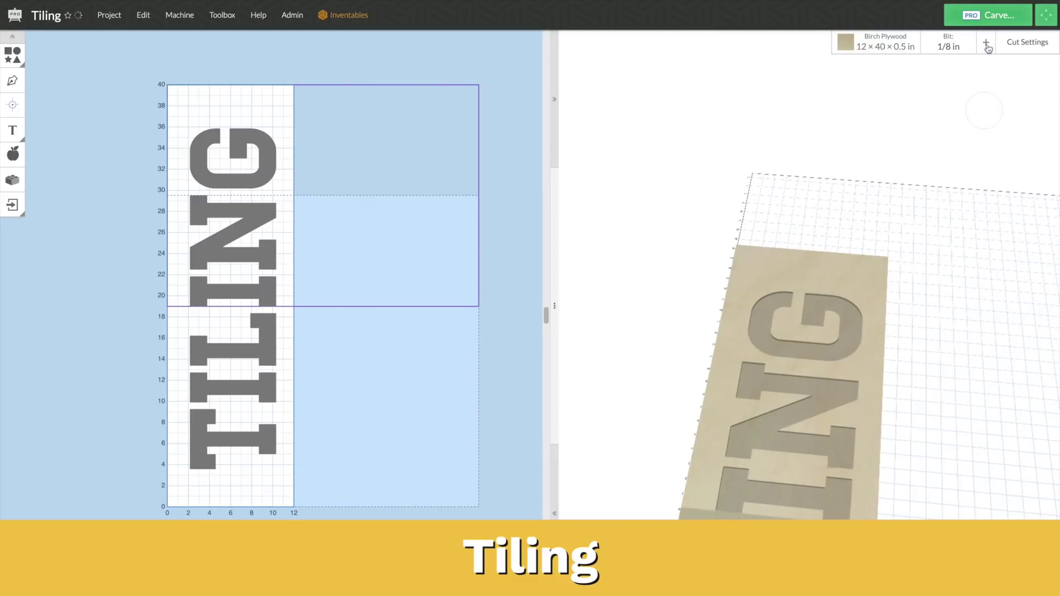
click(988, 21)
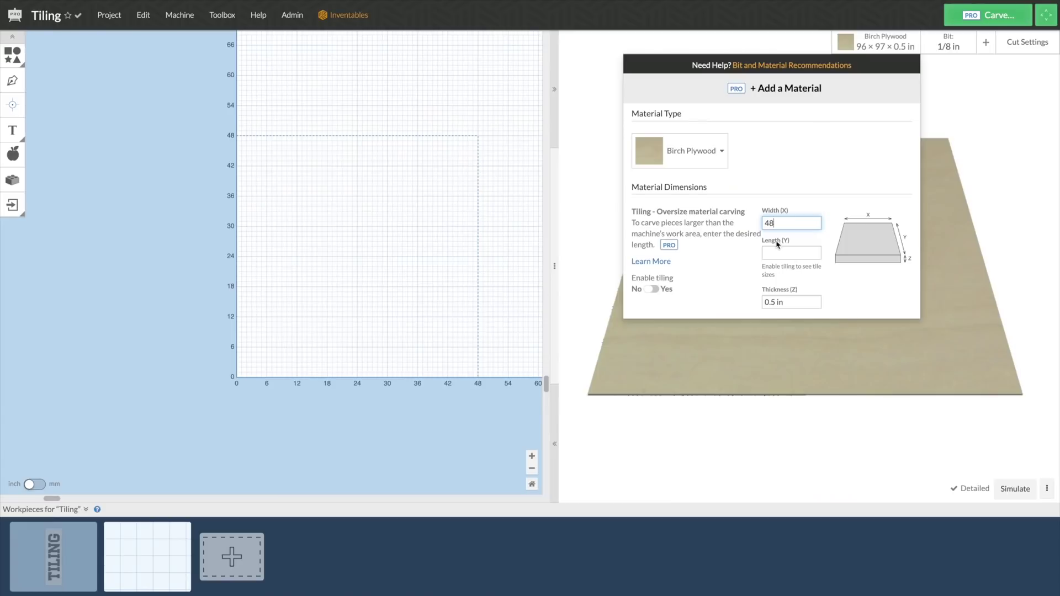
Size the new sheet to 48 in wide by 96 in long and view the whole sheet
click(778, 253)
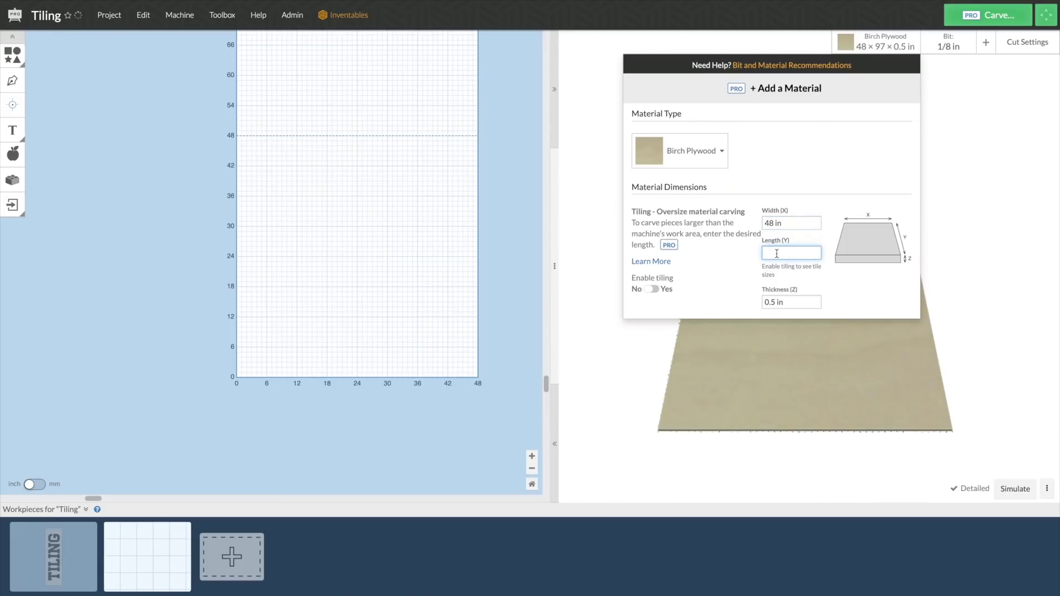
key(Return)
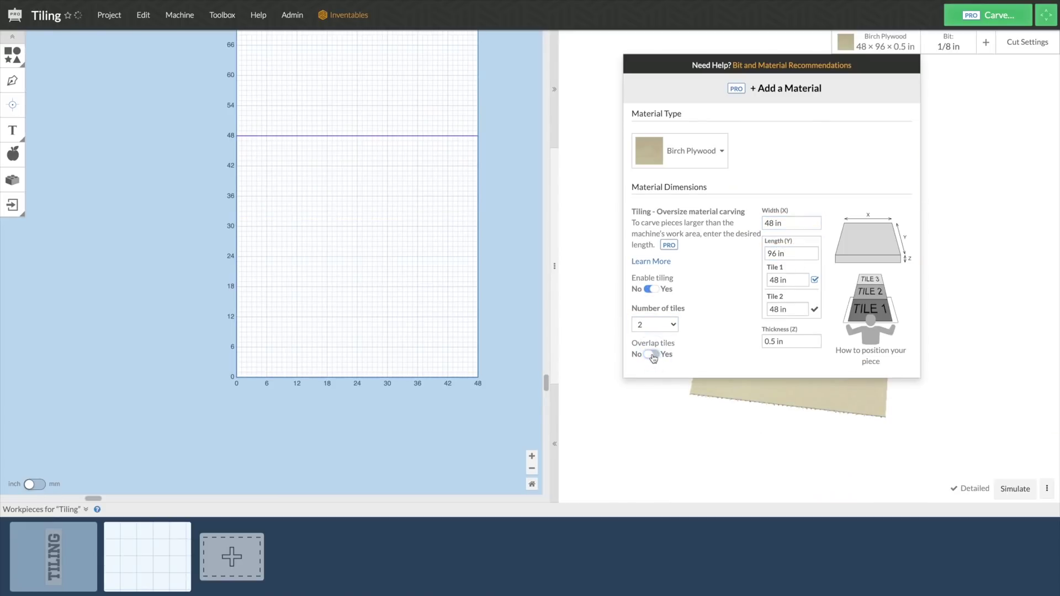
click(796, 261)
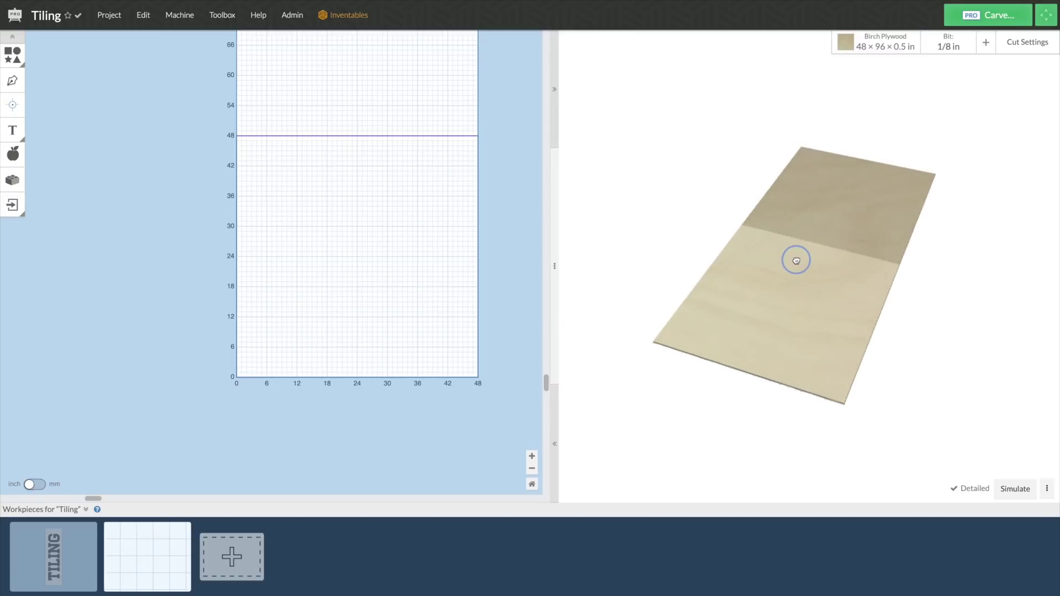
drag(795, 258, 975, 270)
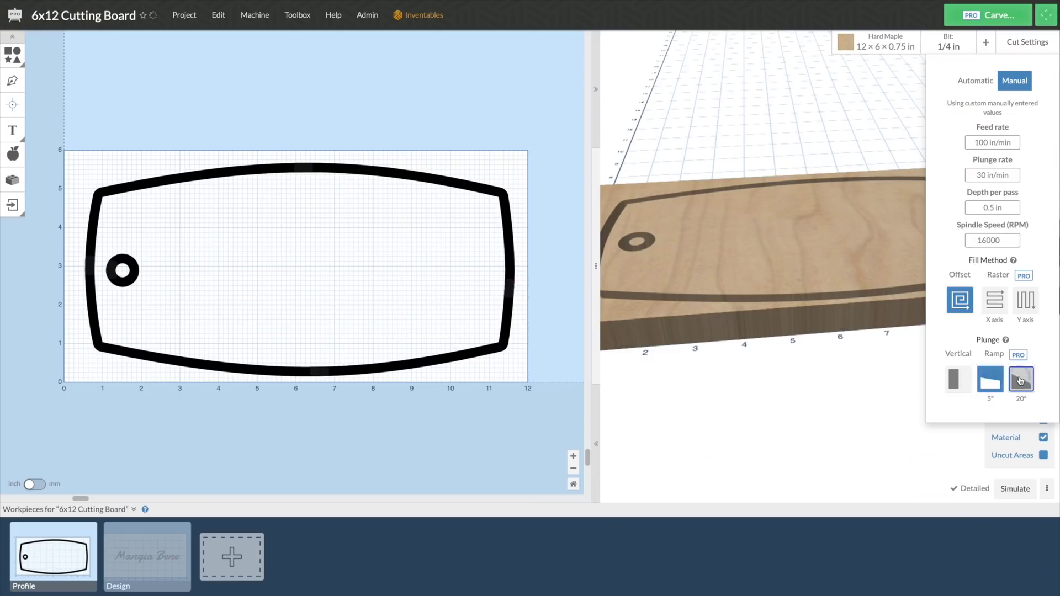
Close the Cut Settings popover, leaving the Ramp plunge applied
click(849, 398)
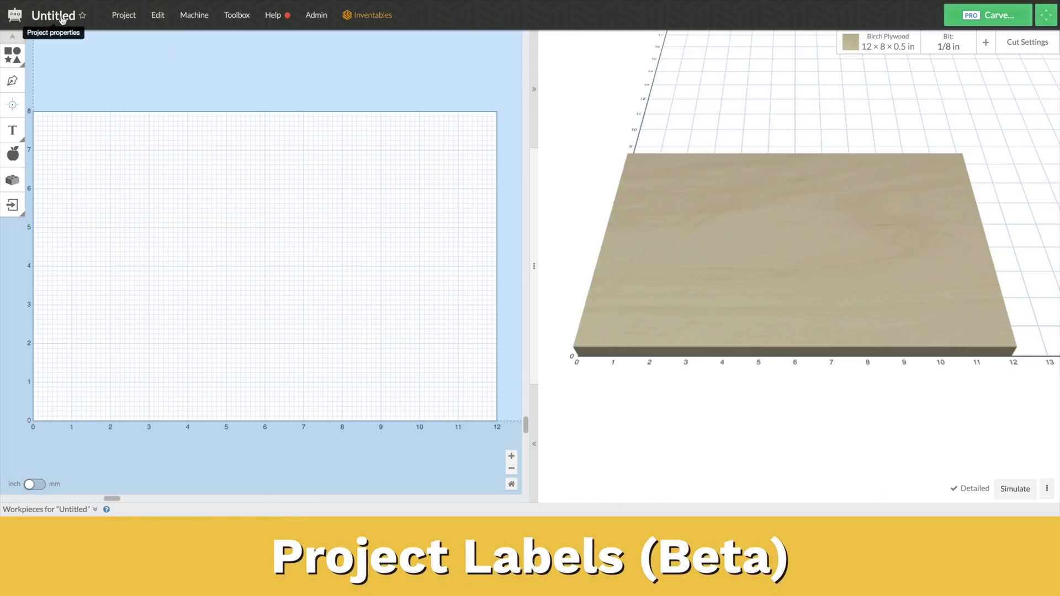
Name the project Christmas Sign and label it Signs plus a new Christmas label
click(63, 20)
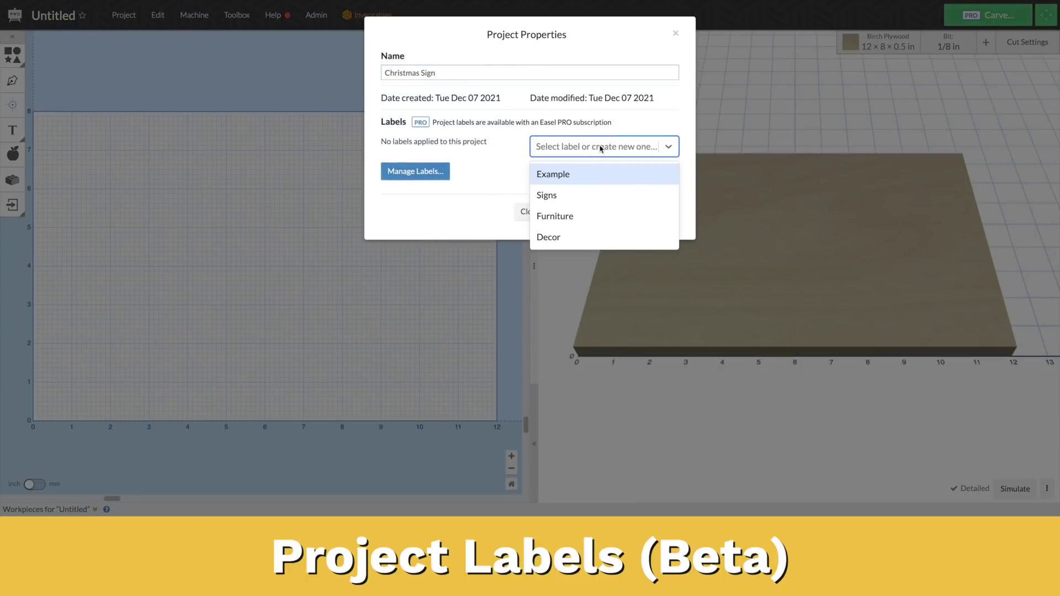
click(562, 197)
text(Christmas)
key(Return)
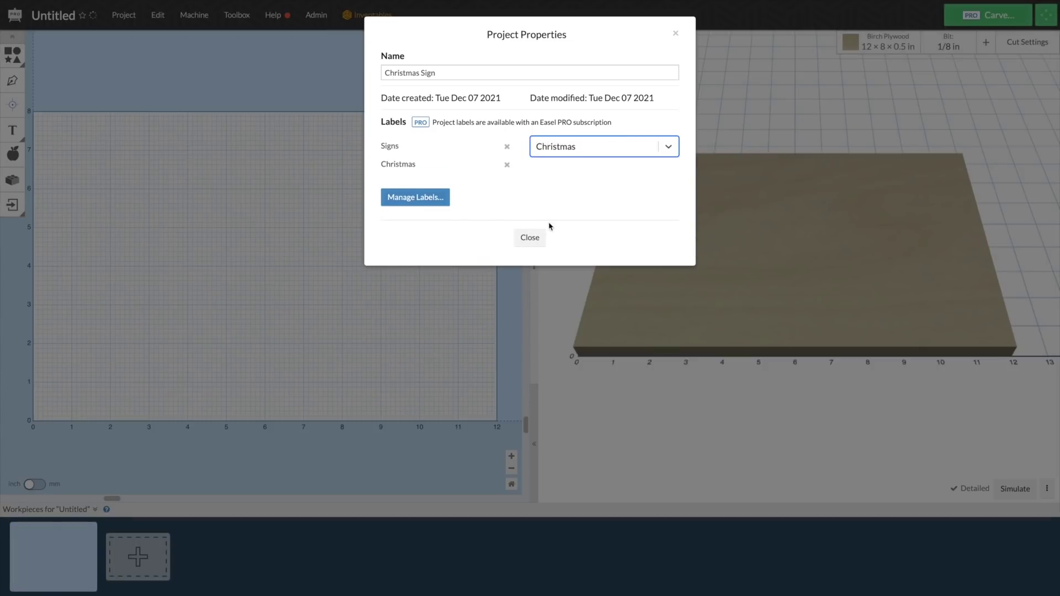
click(520, 238)
Filter the projects dashboard to show only projects labelled Christmas
click(15, 15)
click(374, 141)
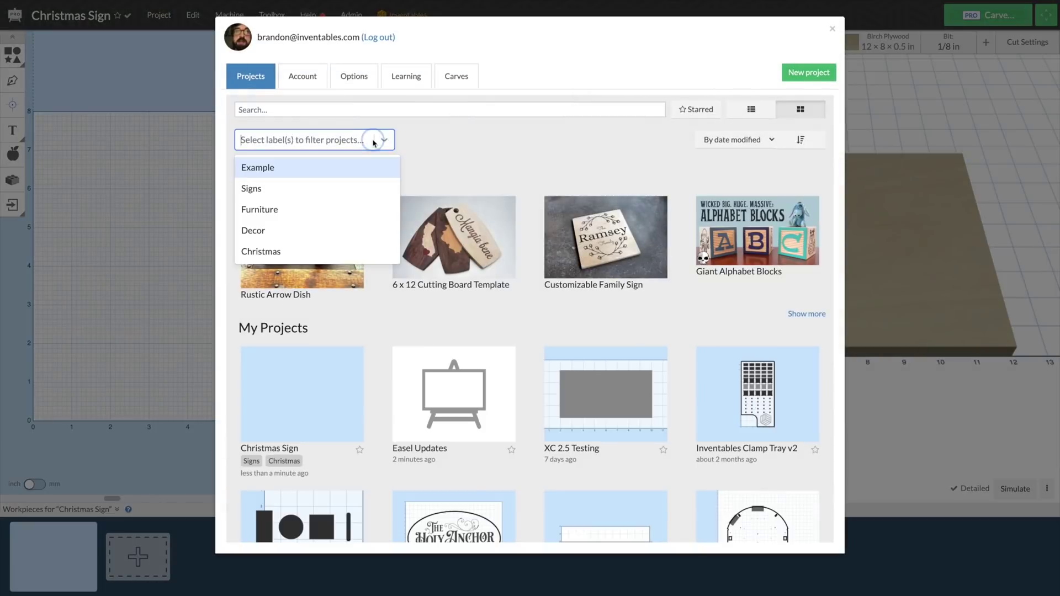
click(267, 252)
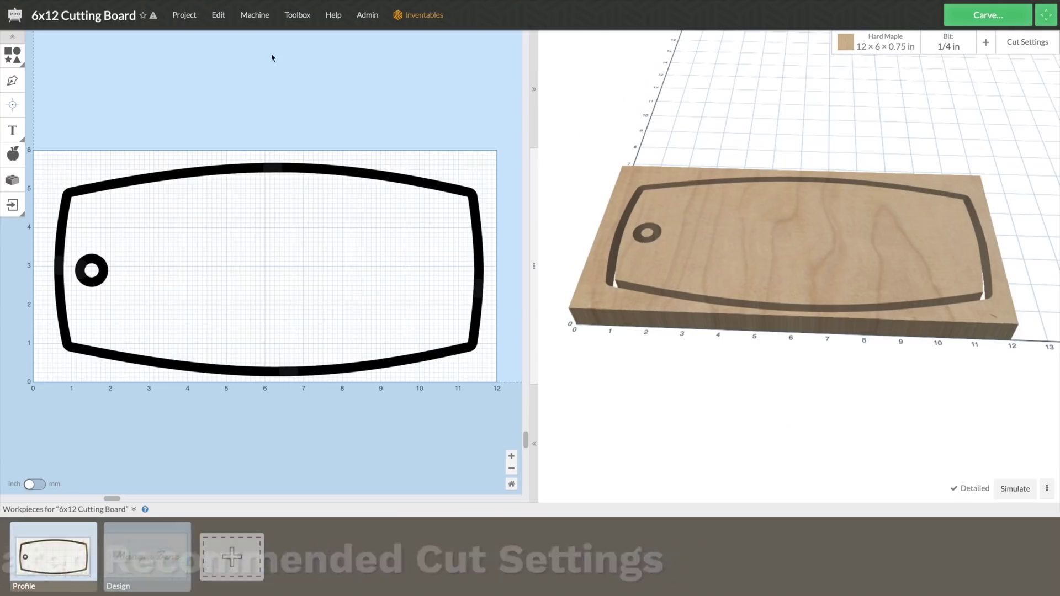
Check the Machine menu, then bring up Cut Settings to see the recommended values
click(255, 15)
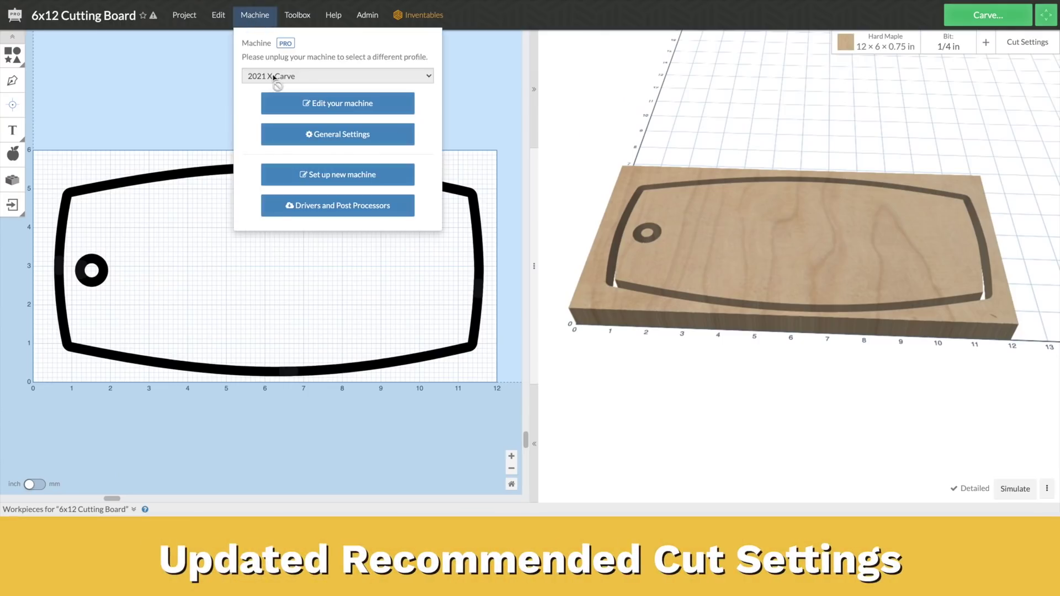
click(467, 67)
click(1032, 43)
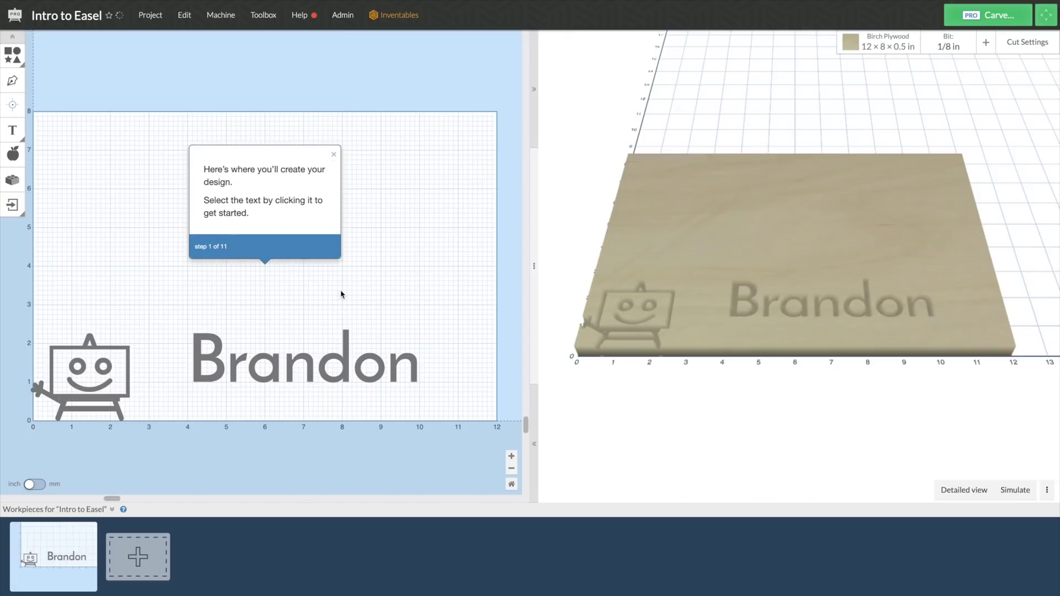
Select the name text on the canvas to reach tutorial step 2 of 11
click(234, 367)
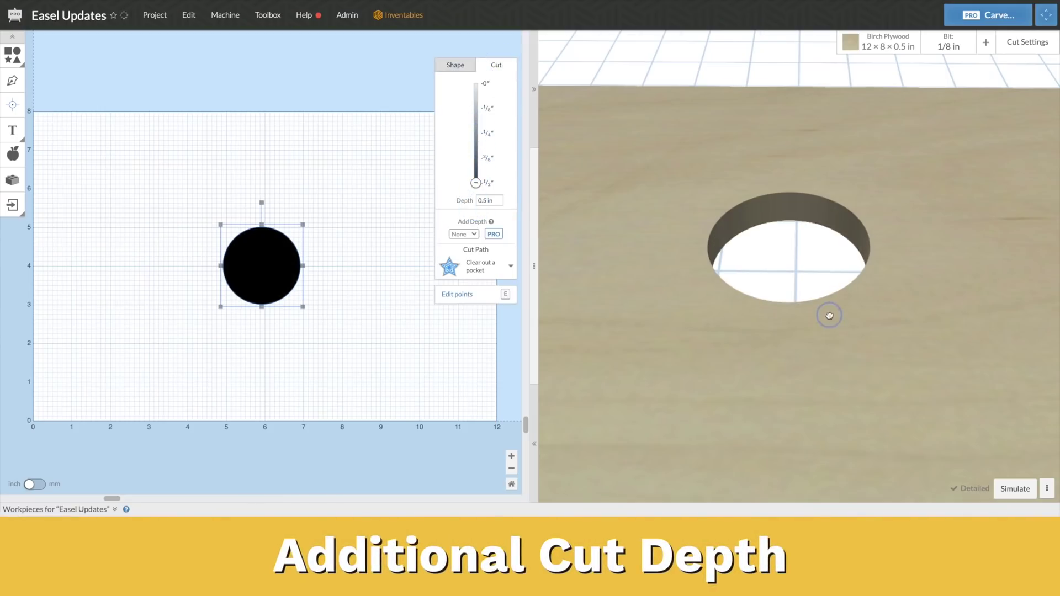
Add 0.15 in of extra depth to the 0.5 in circle pocket
drag(829, 323, 817, 184)
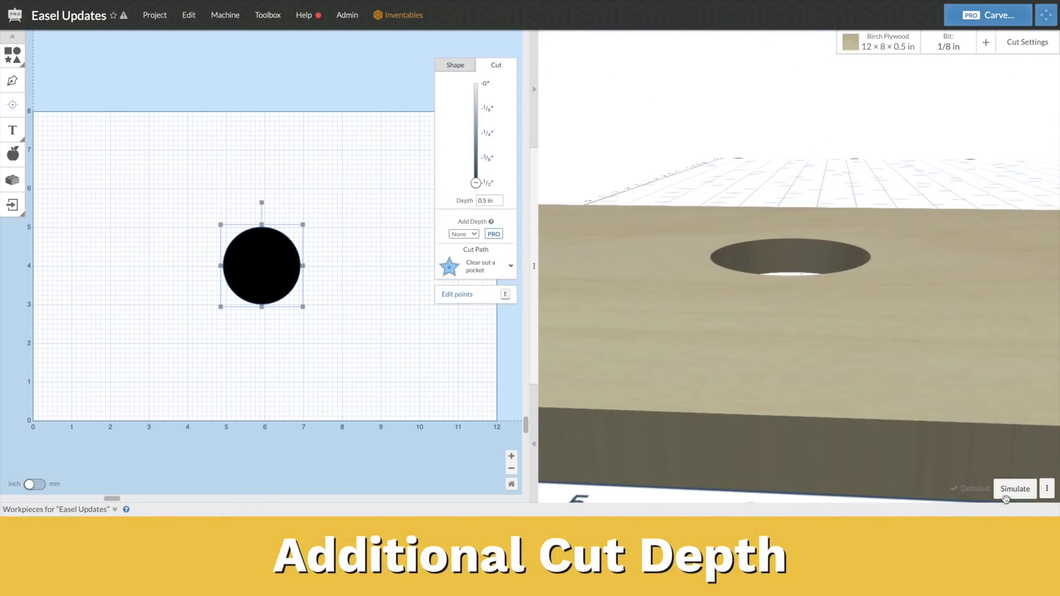
click(1002, 497)
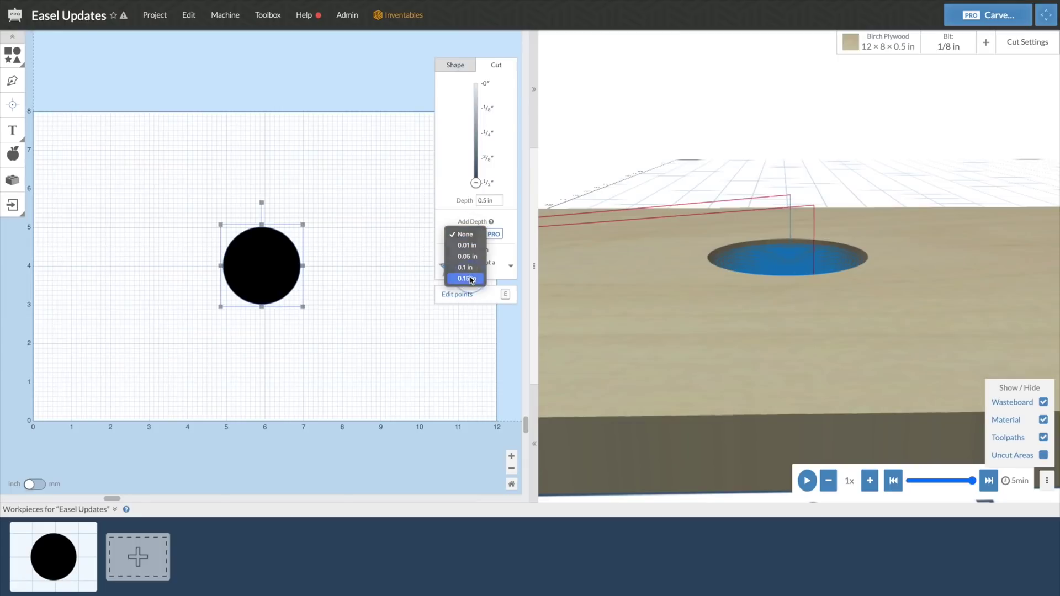
click(471, 279)
Simulate the carve with the material hidden to view the toolpaths alone
click(1014, 489)
click(1043, 420)
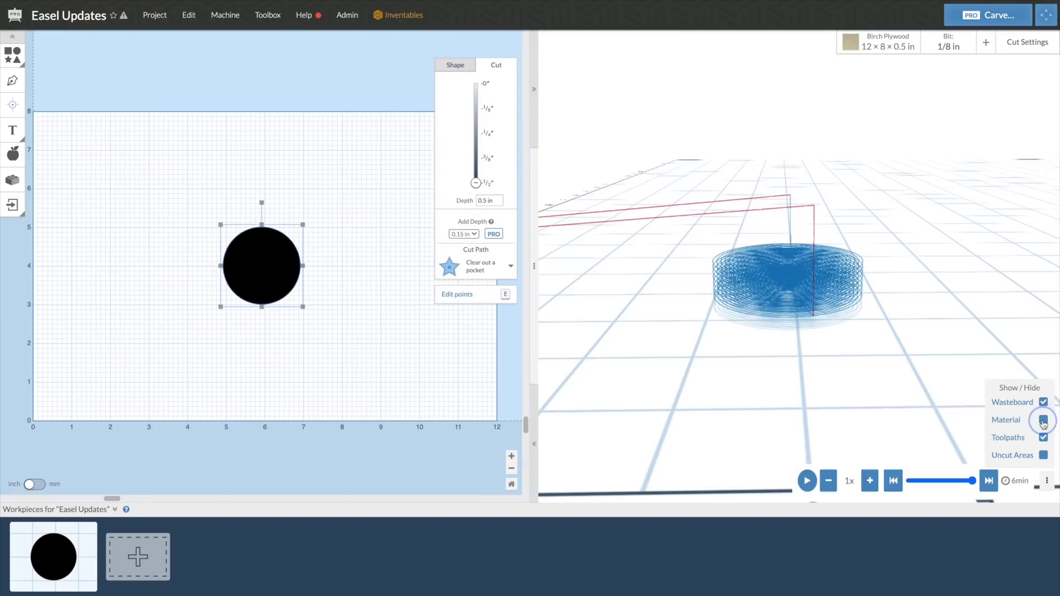
drag(808, 310, 732, 322)
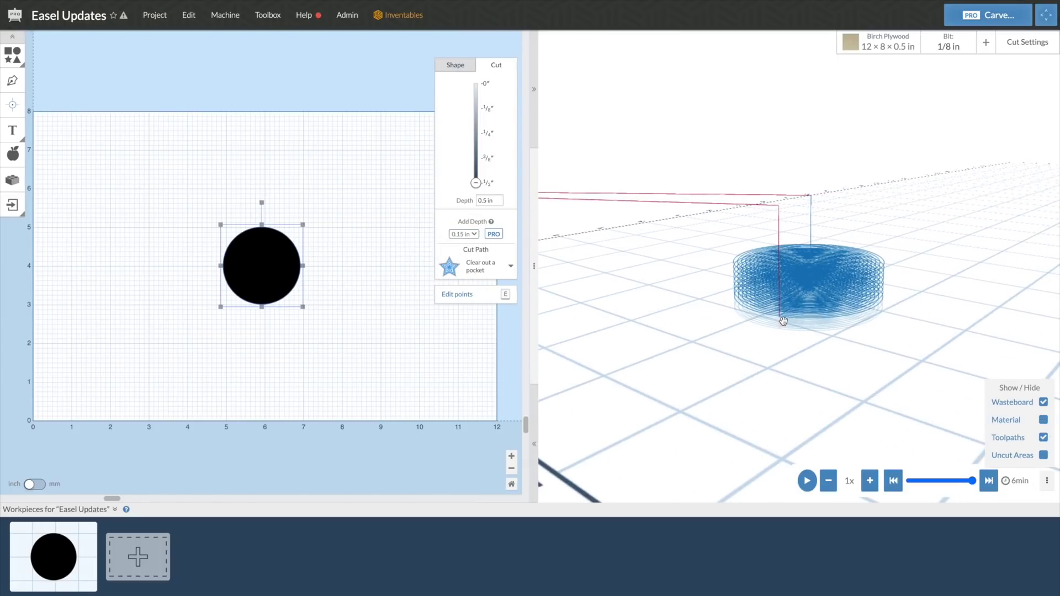